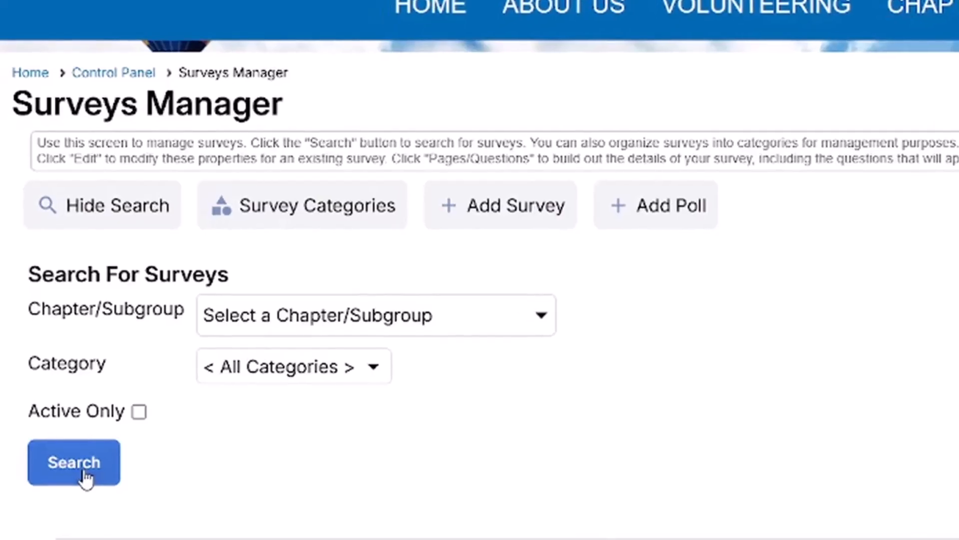
Step: List all surveys across every category, and open the survey category administration
left_click(85, 478)
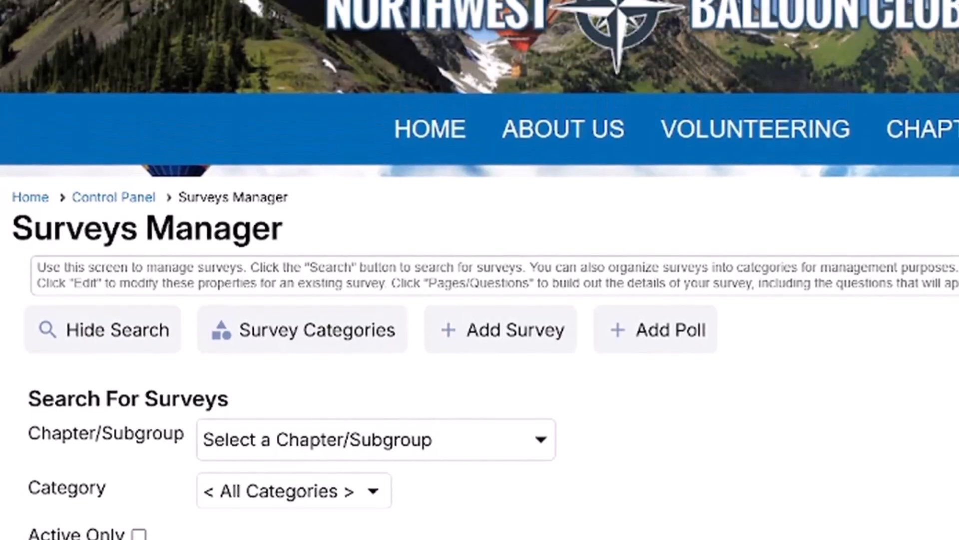
scroll(585, 203, "down", 5)
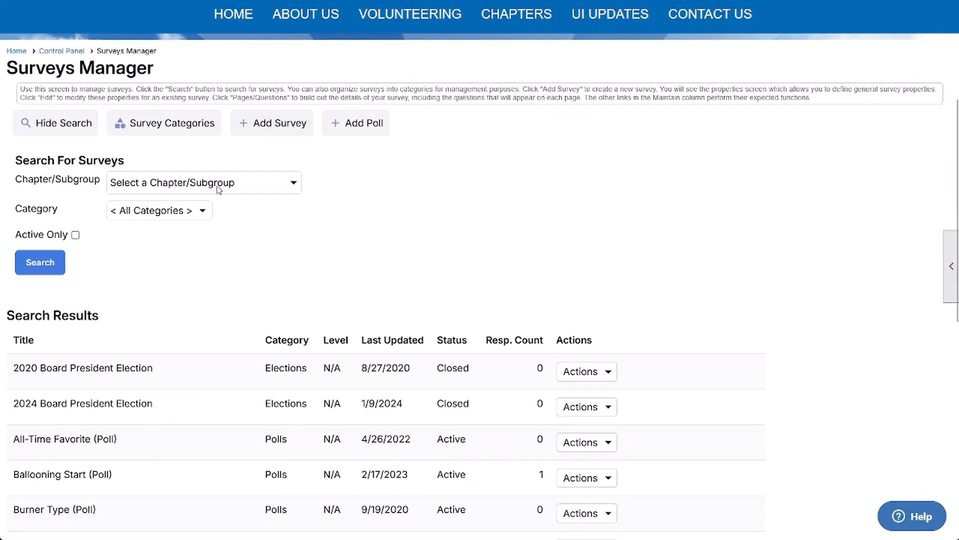
left_click(192, 131)
scroll(523, 281, "down", 3)
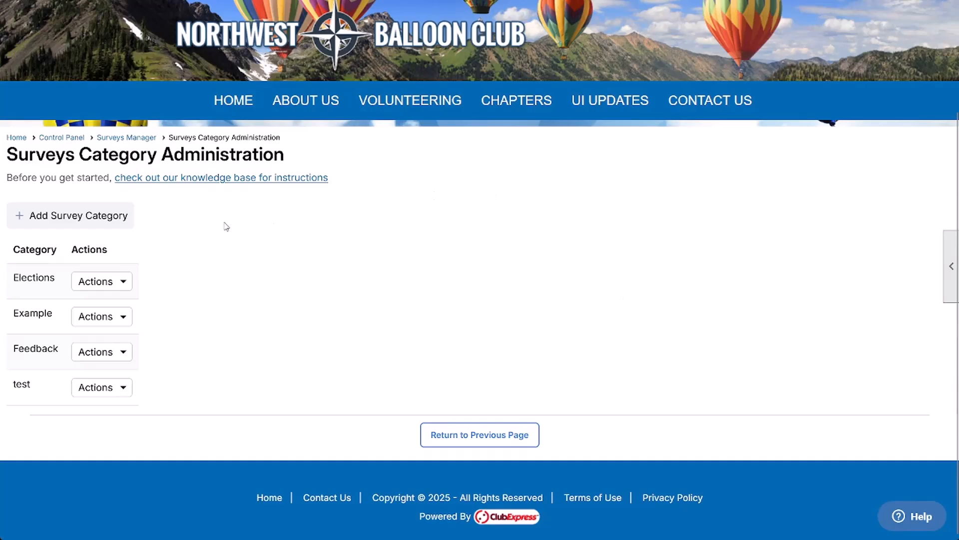
Step: Add a survey category named New Category and check the actions available for it
left_click(106, 226)
type("New Category")
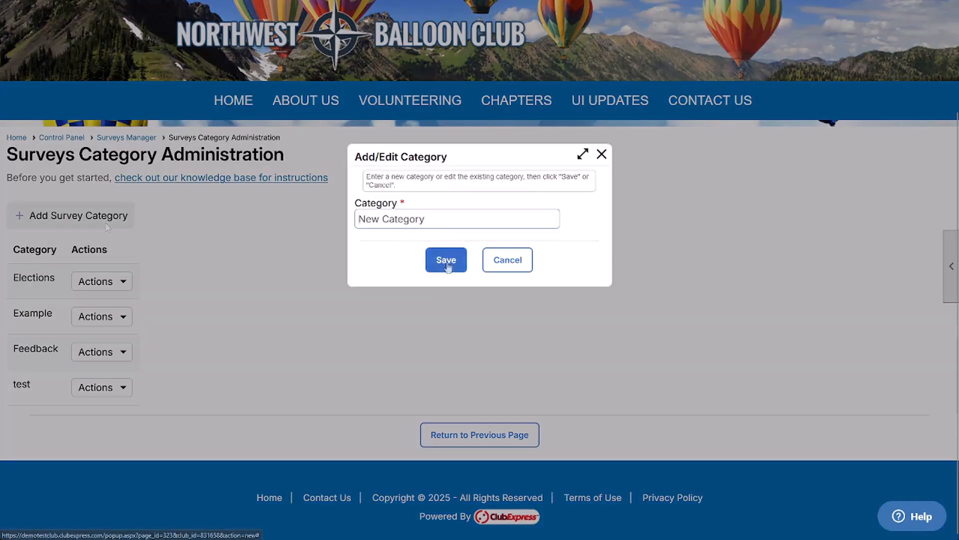
left_click(447, 260)
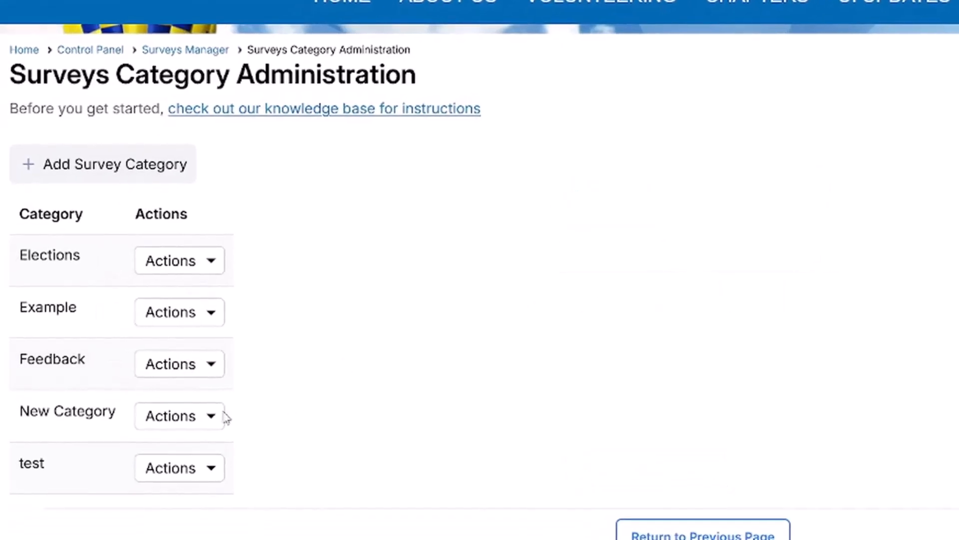
left_click(139, 392)
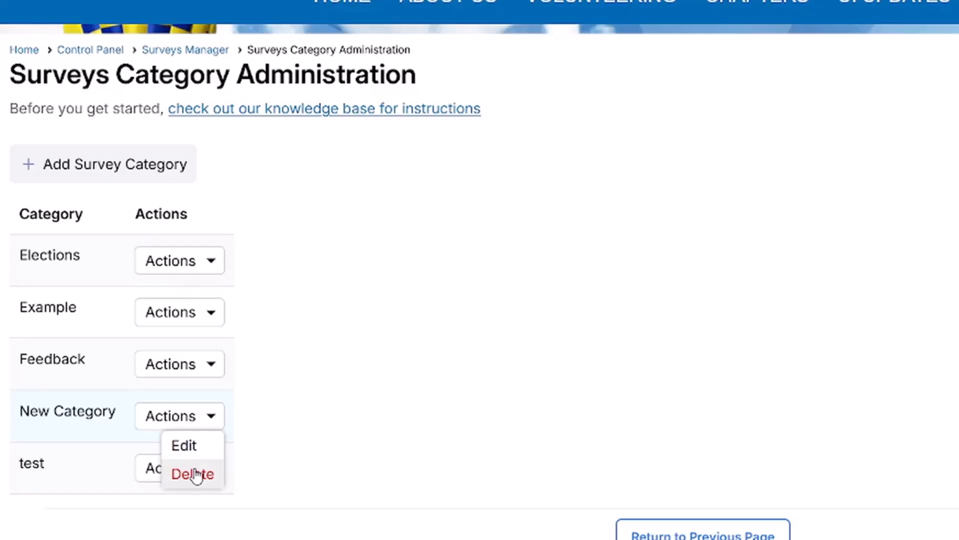
left_click(329, 468)
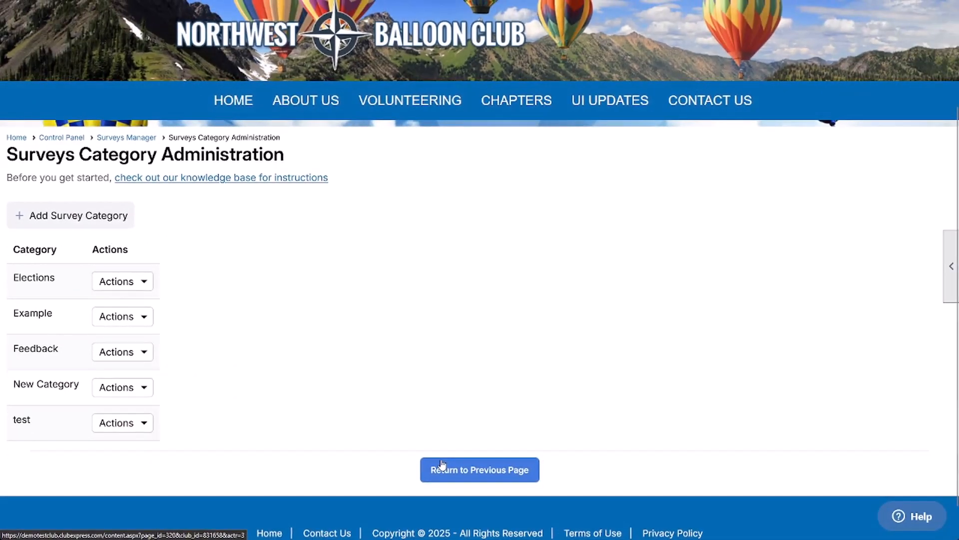
Step: Return to the Surveys Manager and search again for surveys in all categories
left_click(442, 465)
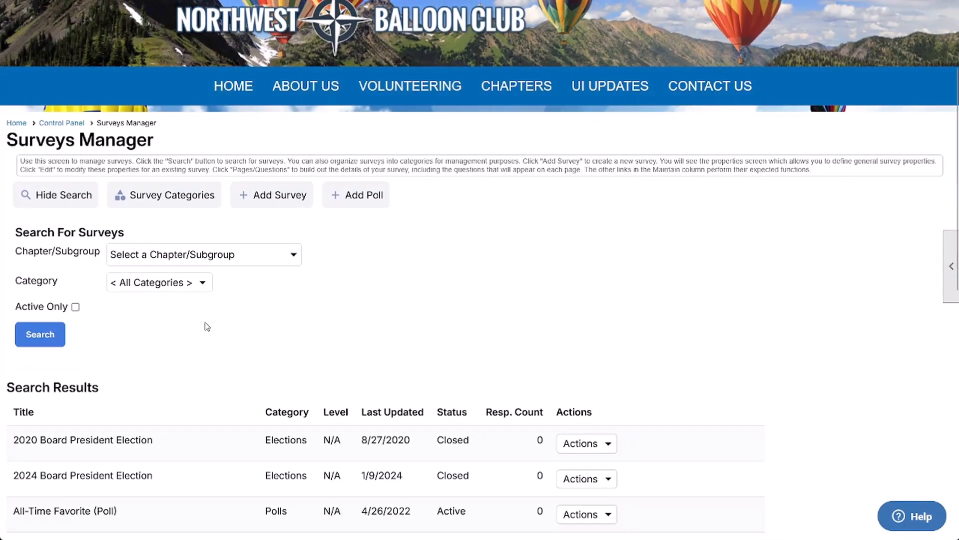
scroll(207, 323, "down", 1)
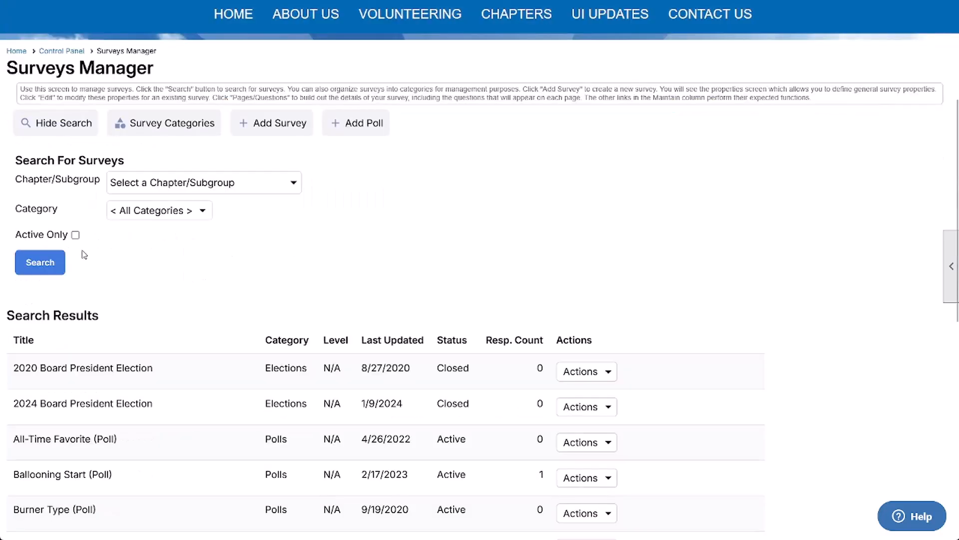
left_click(54, 264)
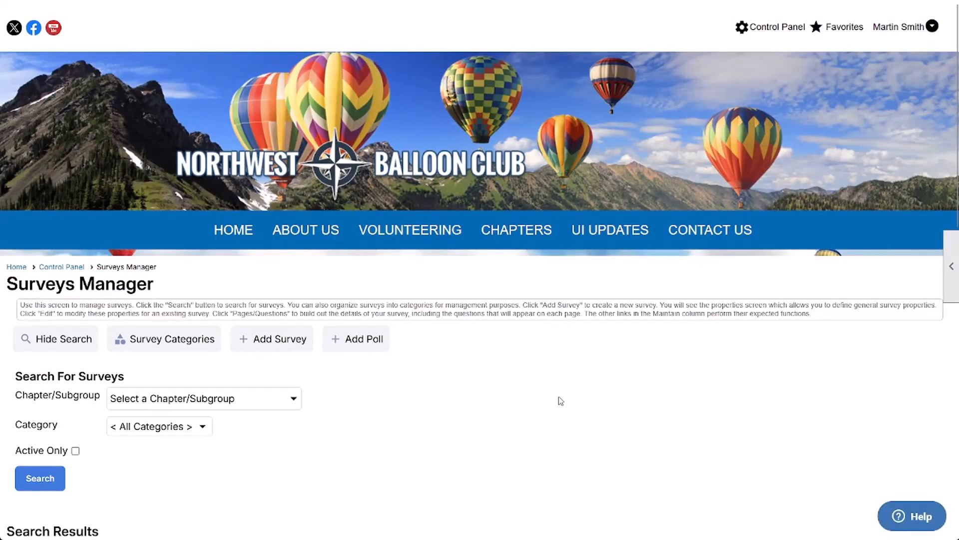
Step: Start a new survey titled New Survey and assign it to New Category
left_click(262, 339)
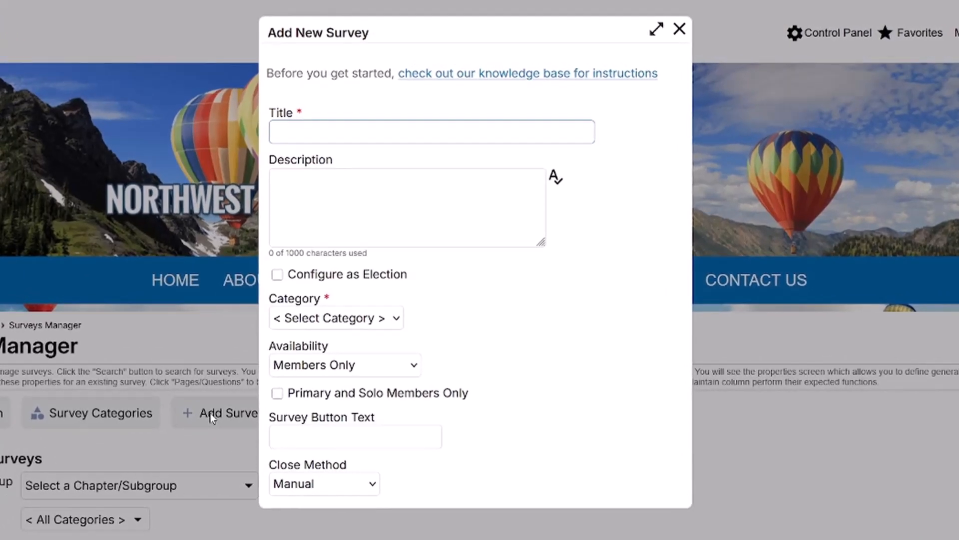
type("New Survey")
left_click(613, 236)
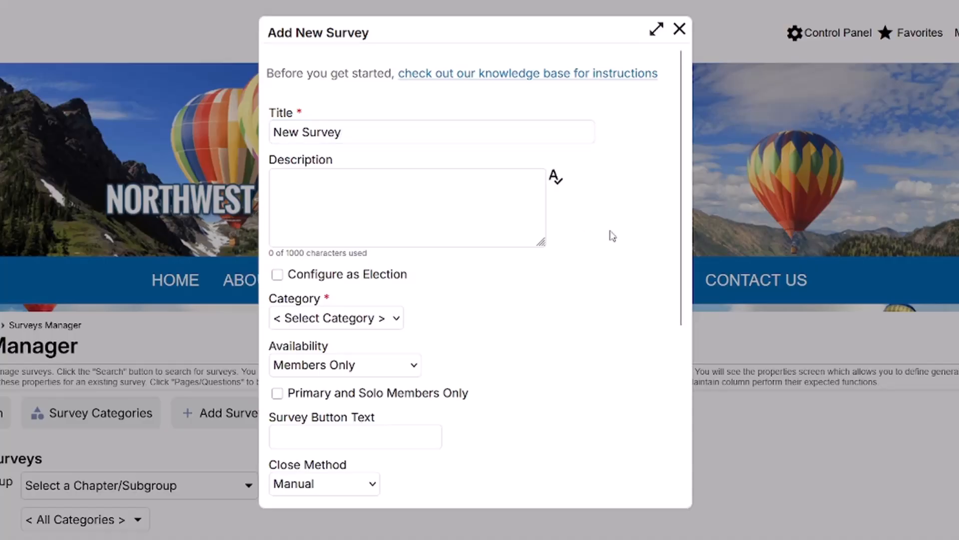
scroll(612, 236, "down", 2)
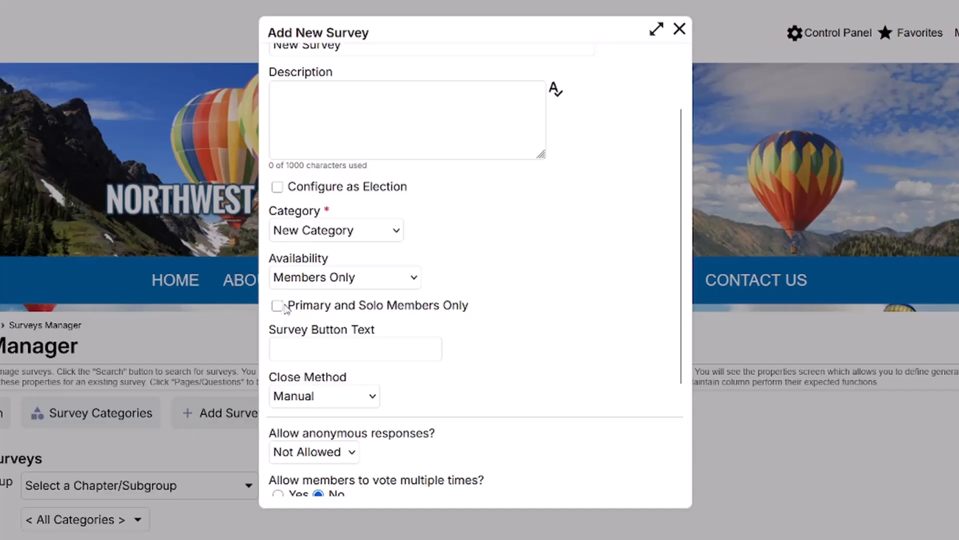
Step: Restrict the survey to primary and solo members only and set its button text to Take Survey
left_click(277, 306)
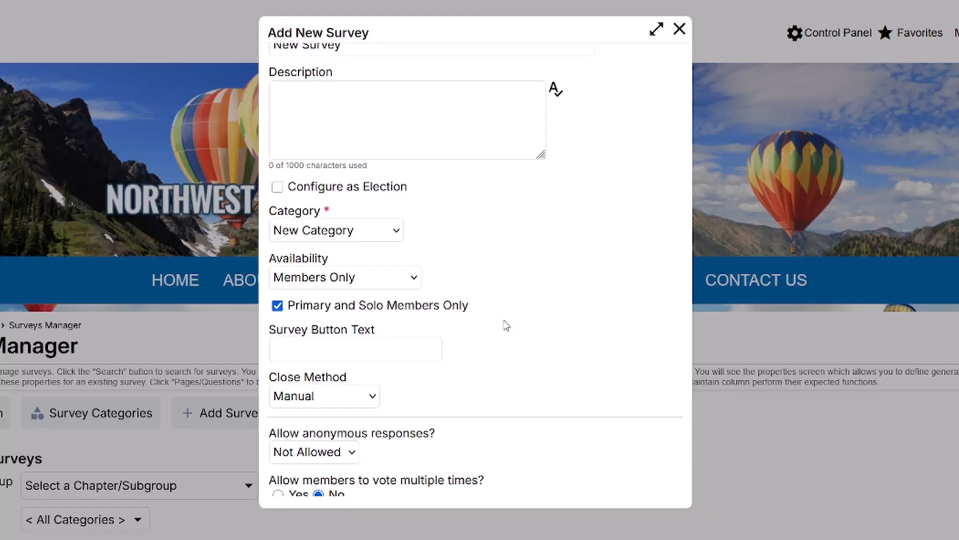
left_click(393, 343)
type("Take Survey")
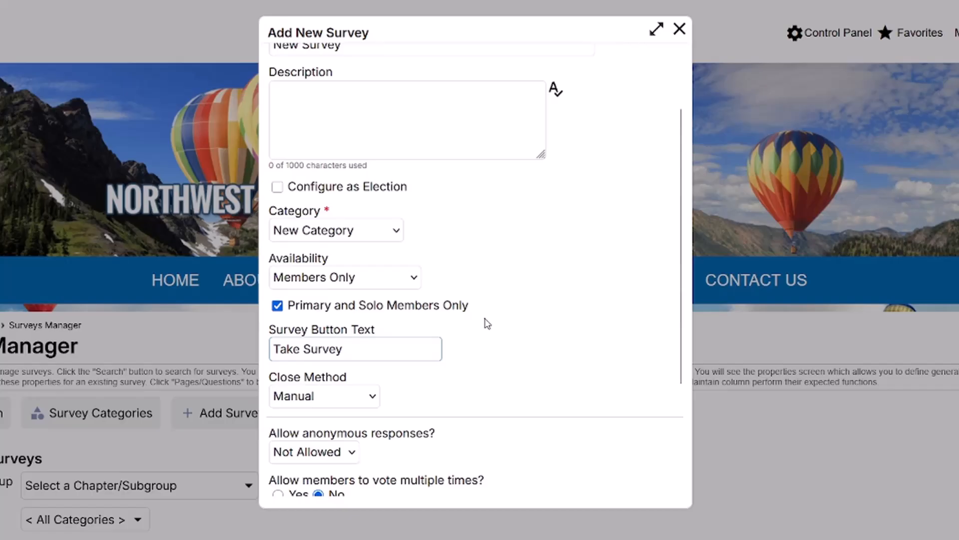
left_click(532, 325)
scroll(530, 328, "down", 3)
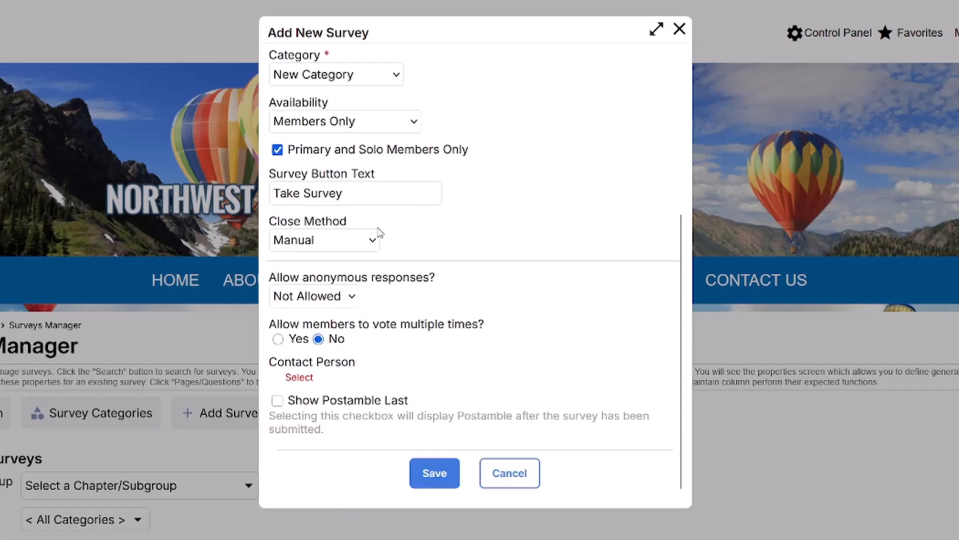
left_click(368, 243)
Step: Assign a member as the survey's contact person with notification on completion, and save the survey
left_click(306, 380)
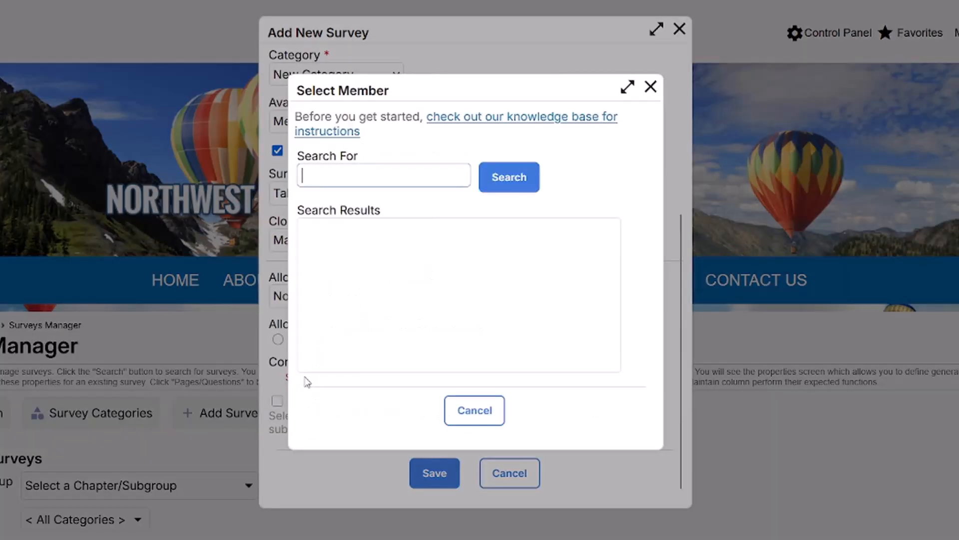
type("smith")
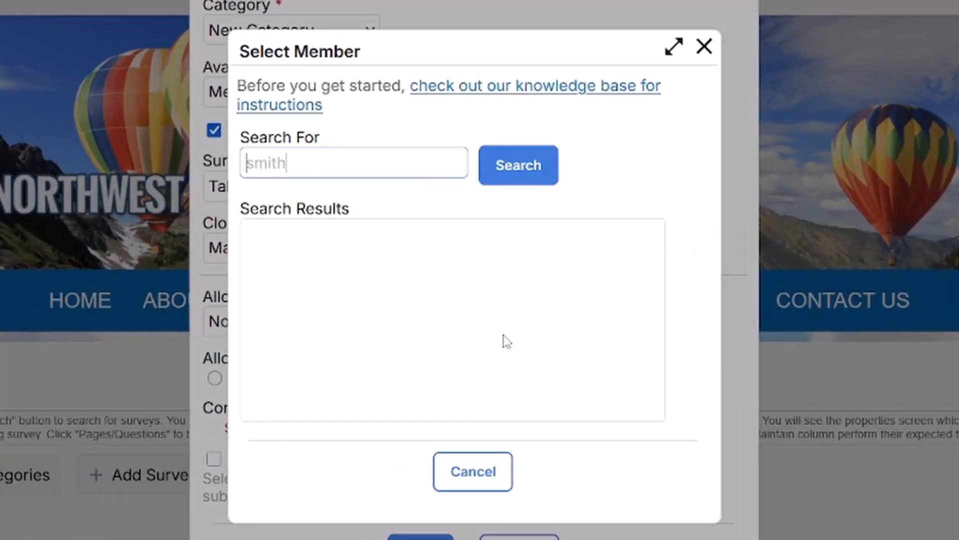
key("Return")
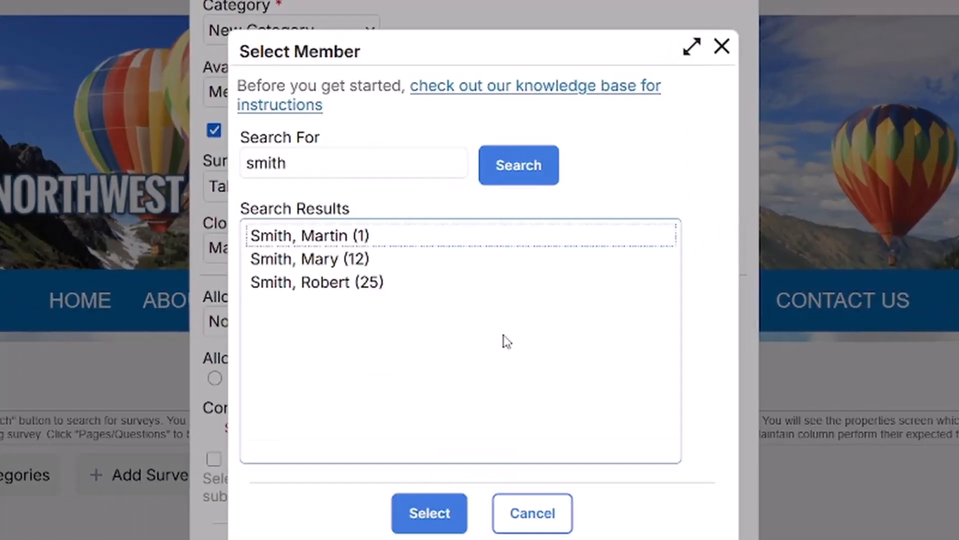
left_click(361, 238)
left_click(428, 504)
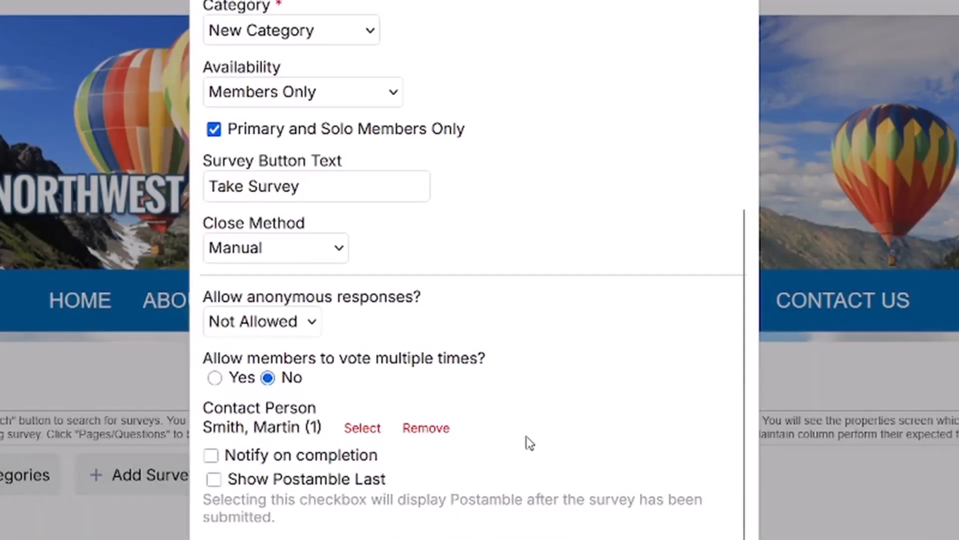
left_click(219, 457)
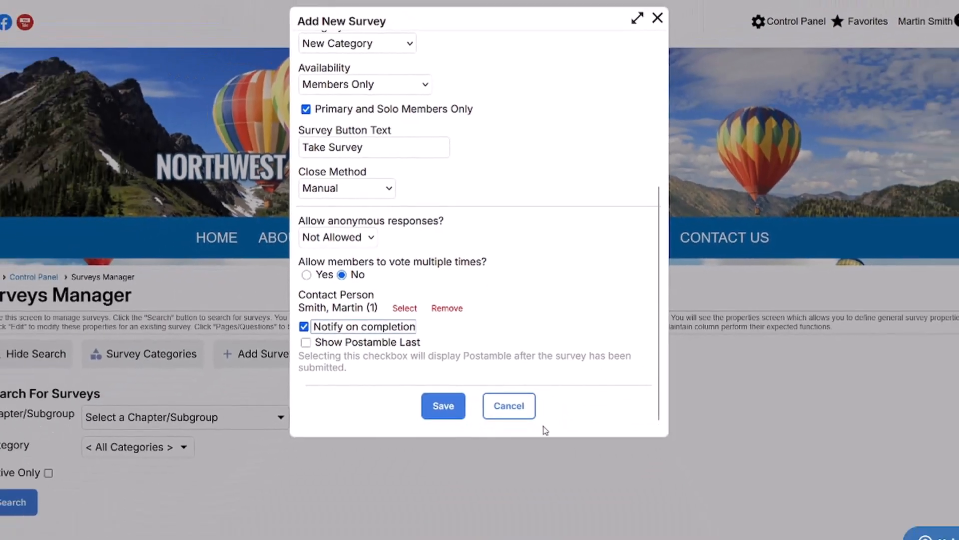
left_click(446, 388)
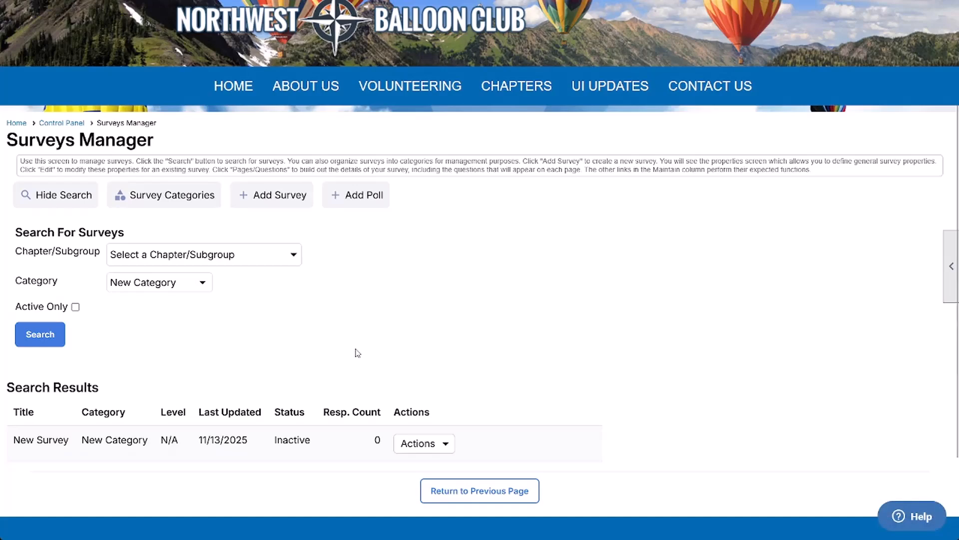
Step: Review the actions available for New Survey and open its pages and questions
left_click(425, 443)
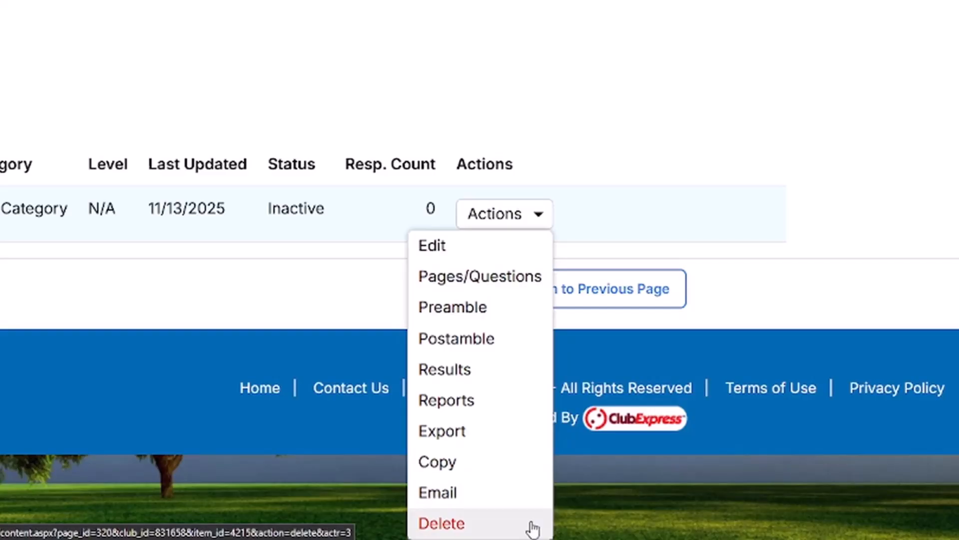
left_click(583, 516)
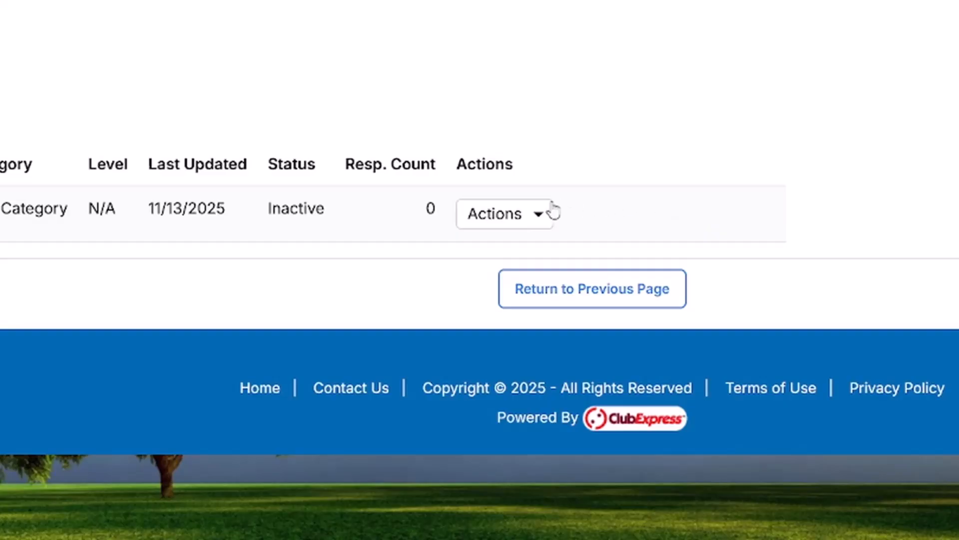
left_click(541, 214)
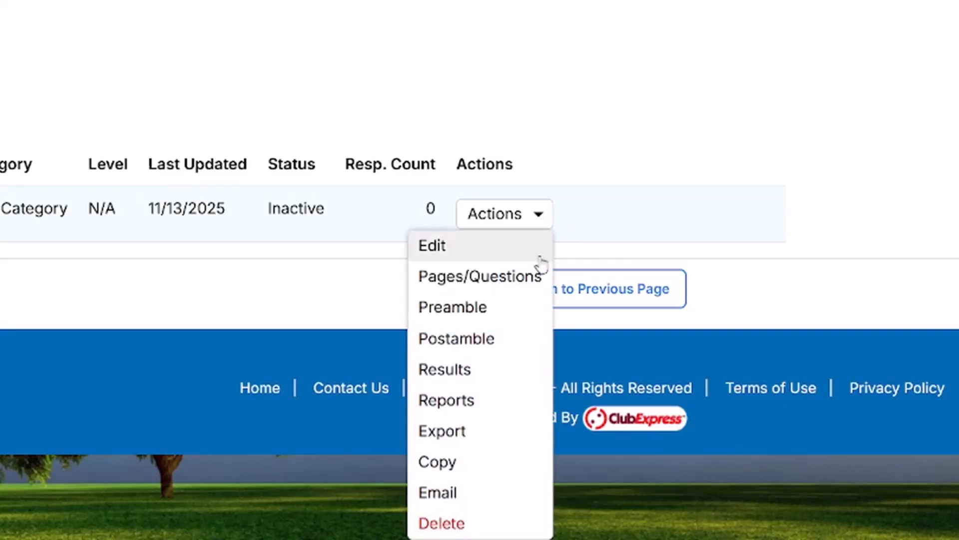
left_click(491, 278)
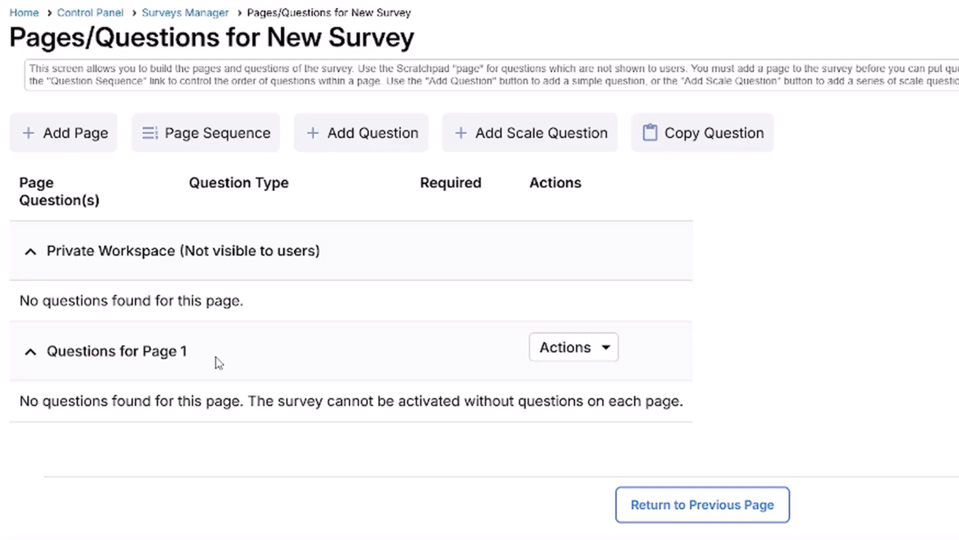
Step: Add a survey page with the name and heading Page 2, and check the actions available for Page 1
left_click(97, 144)
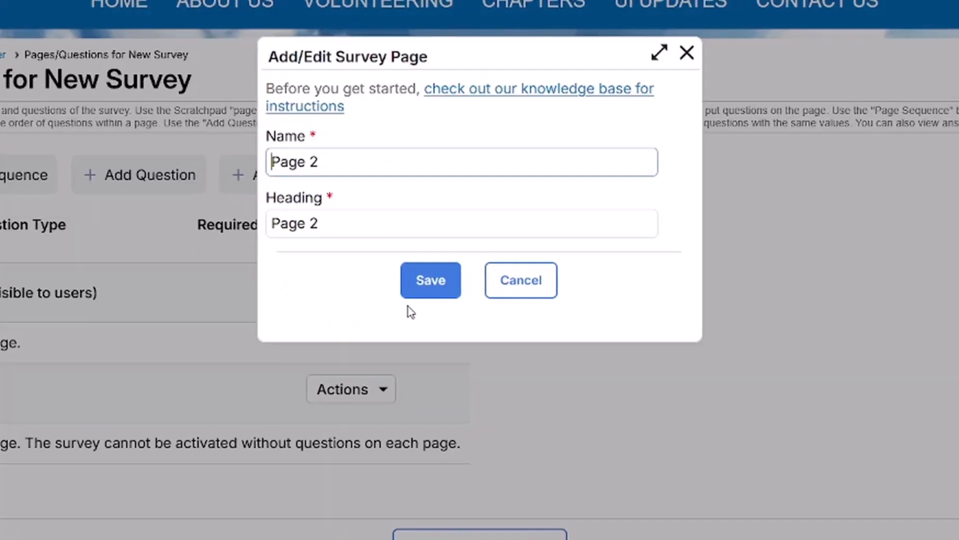
left_click(431, 288)
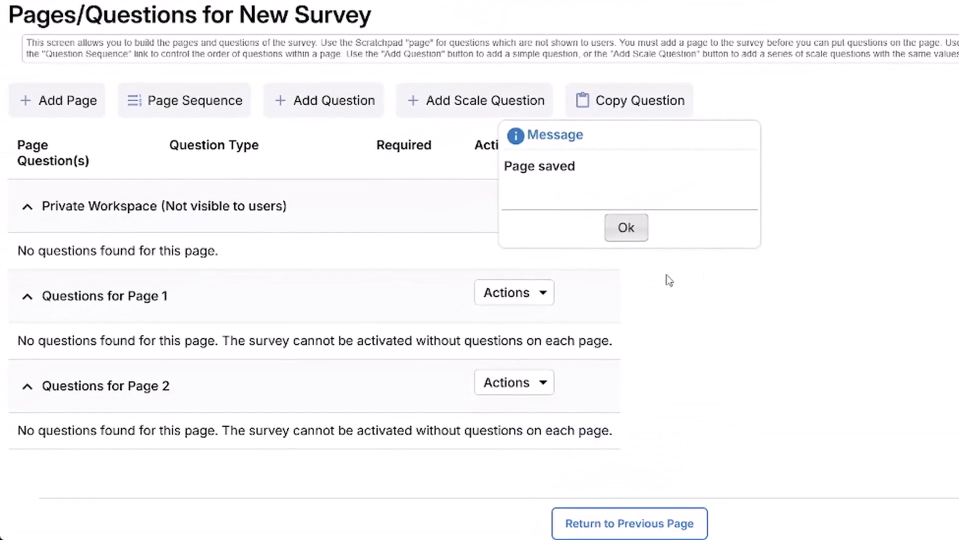
left_click(555, 293)
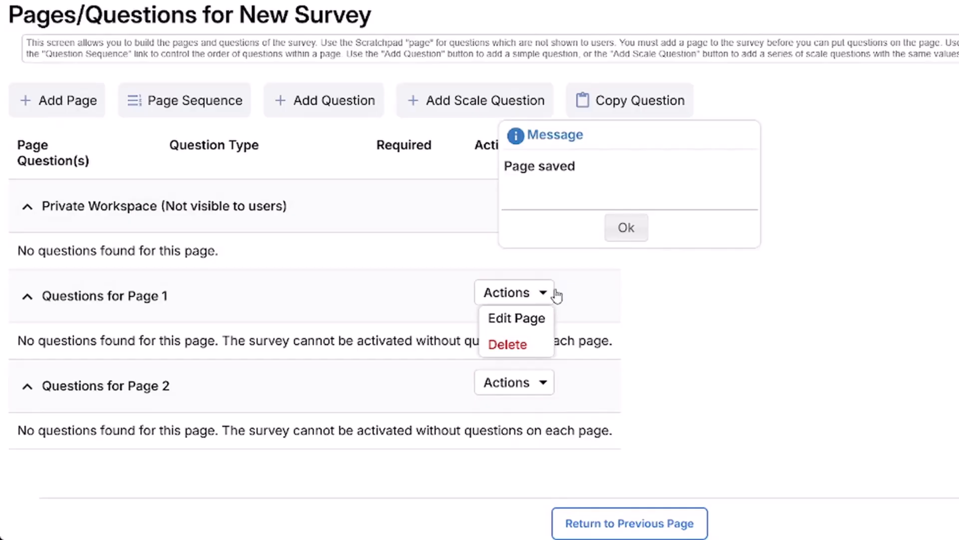
left_click(582, 293)
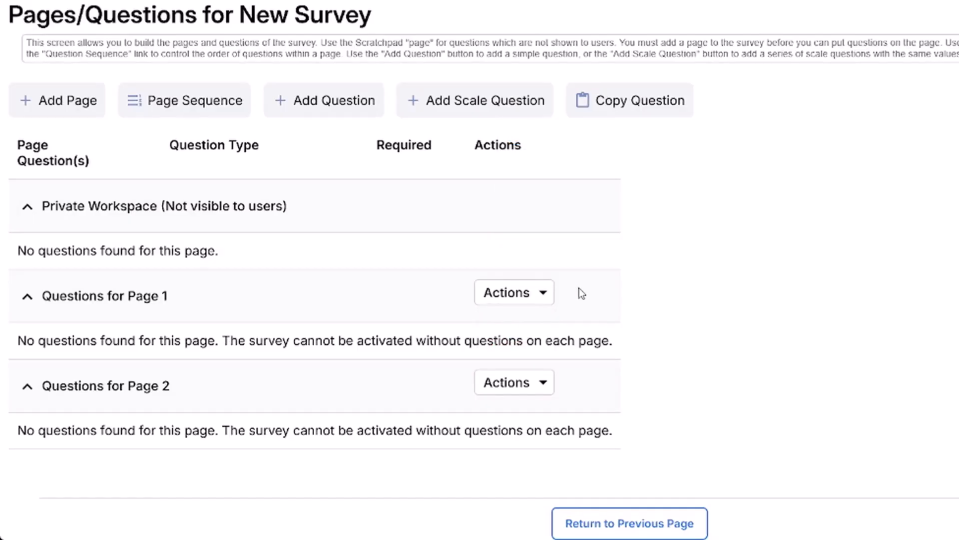
Step: Start a new survey question on Page 1 named Favorite Color with the Short Text answer type
left_click(339, 110)
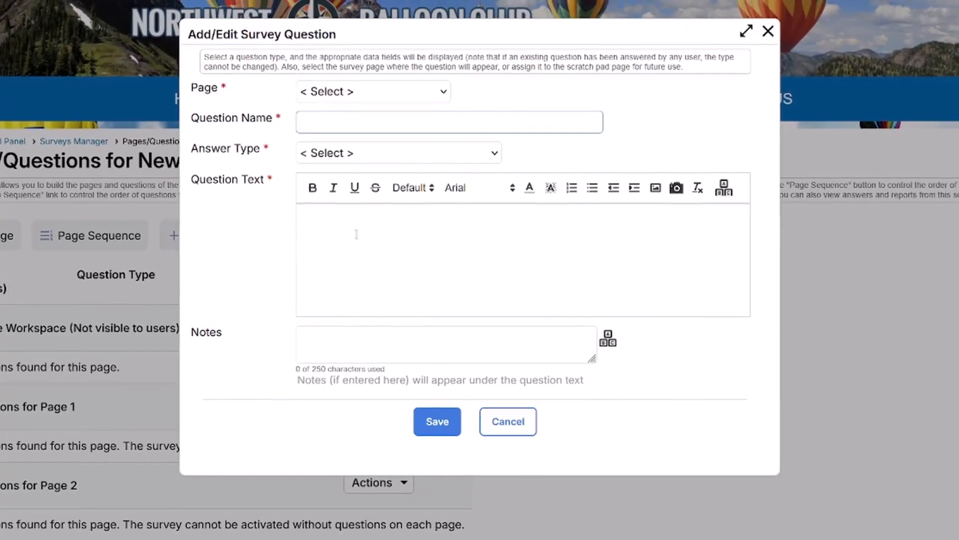
left_click(356, 92)
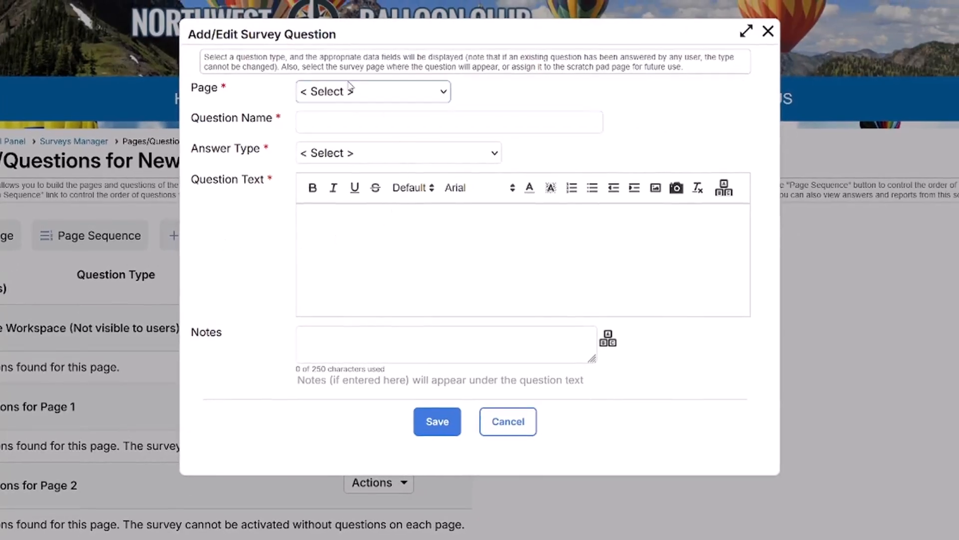
left_click(389, 160)
left_click(379, 127)
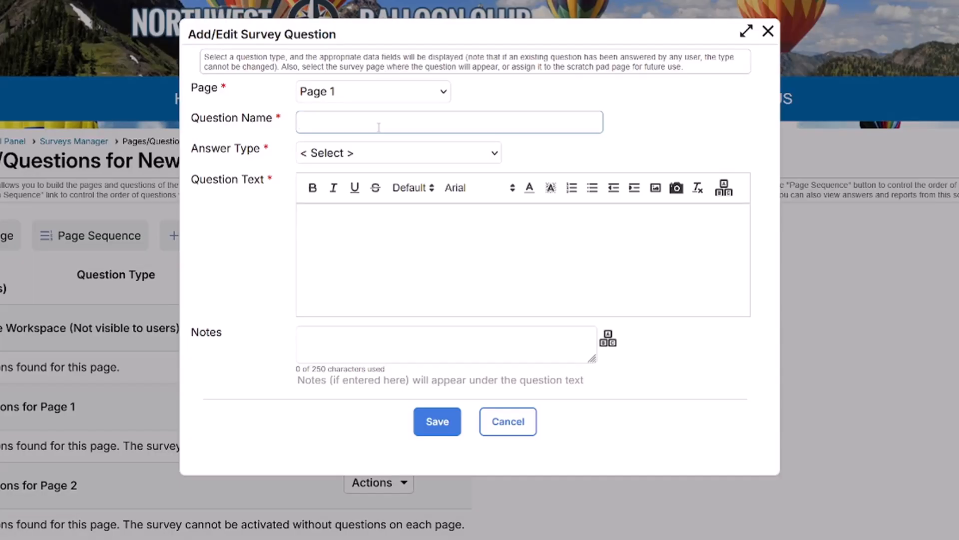
type("Favorite Color")
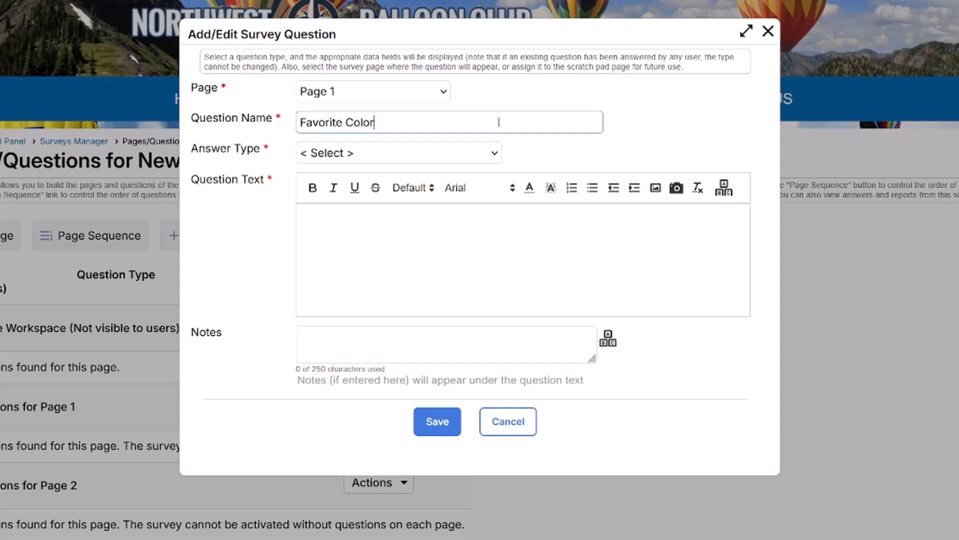
left_click(464, 158)
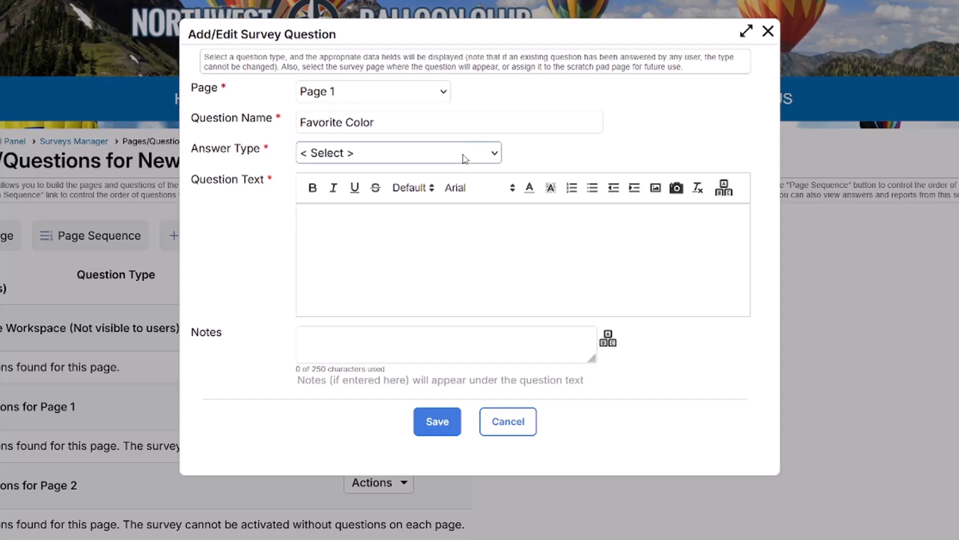
left_click(488, 227)
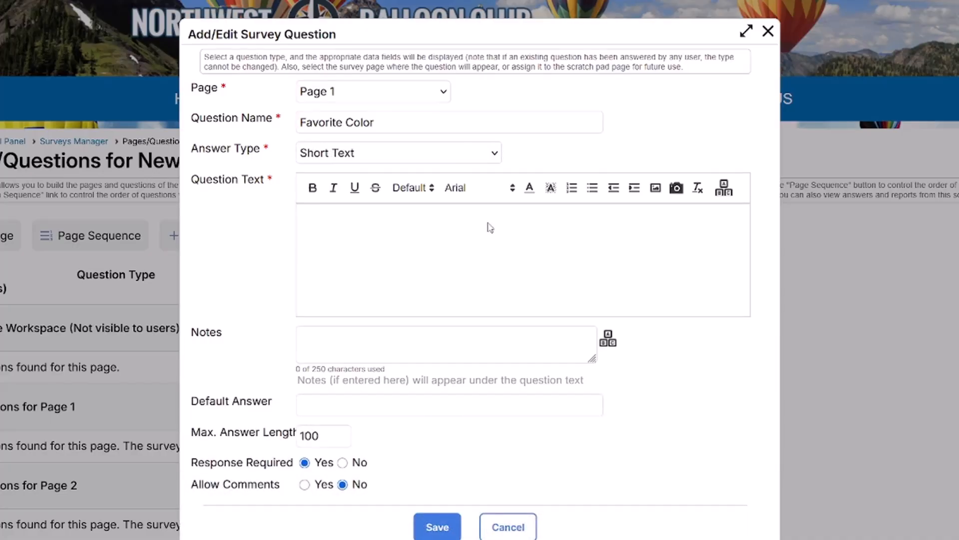
Step: Enter the question text "What is your Favorite color?", leave the default answer blank, and save the question
left_click(466, 228)
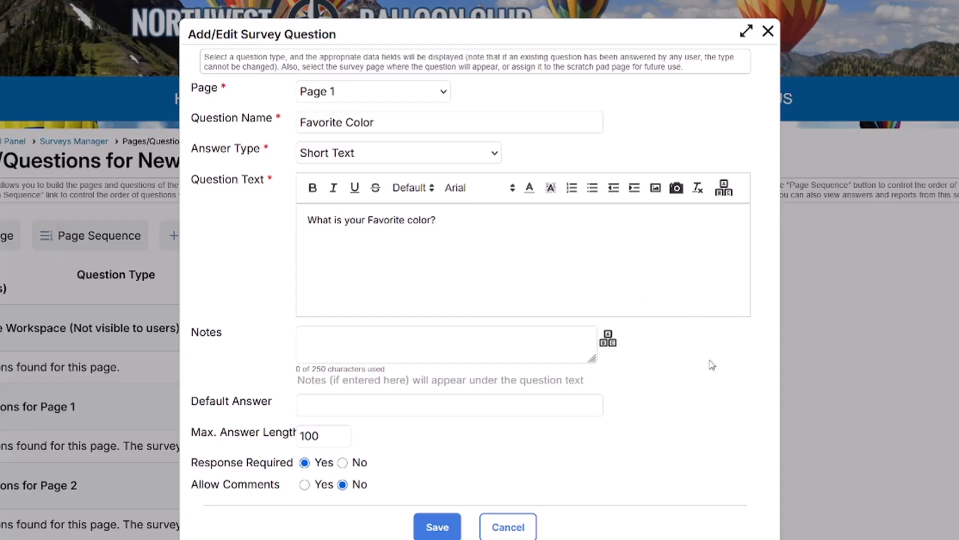
left_click(505, 415)
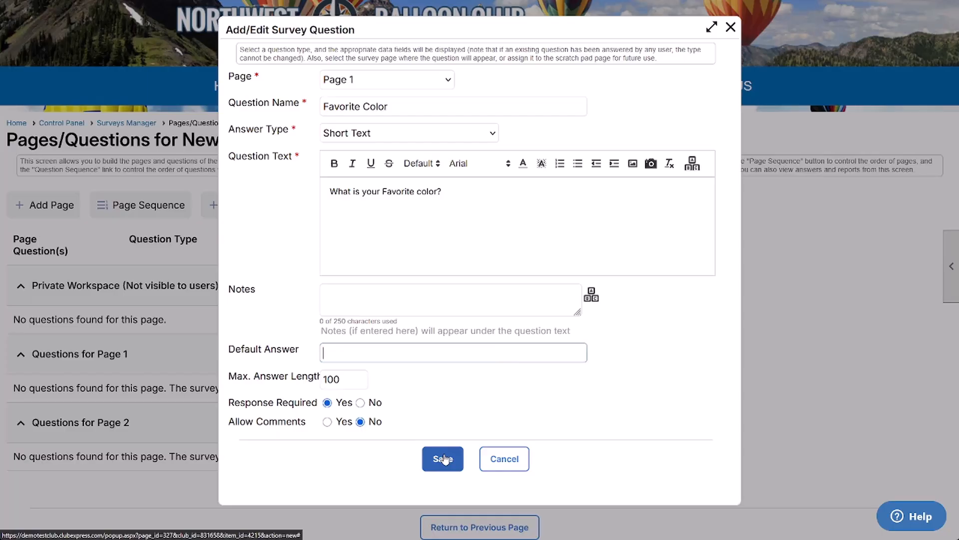
left_click(444, 458)
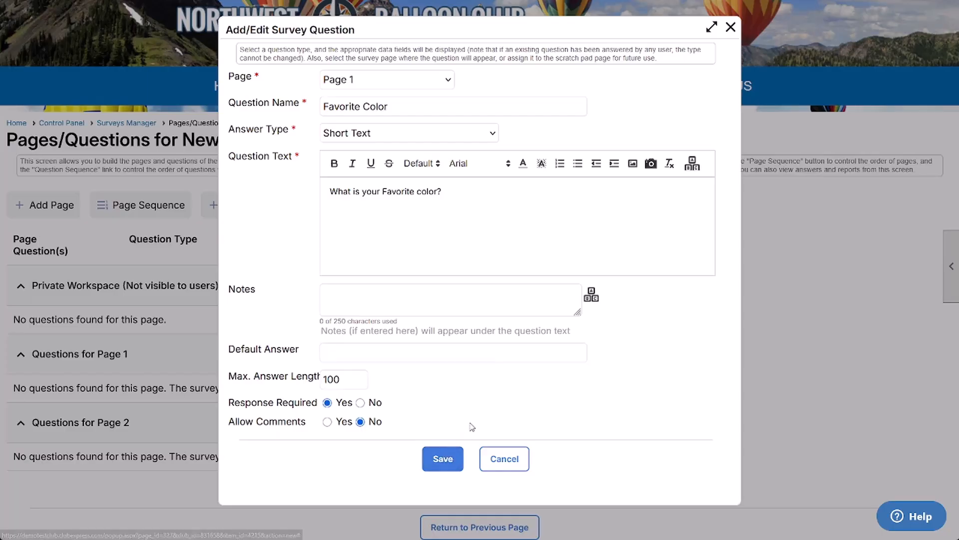
left_click(446, 460)
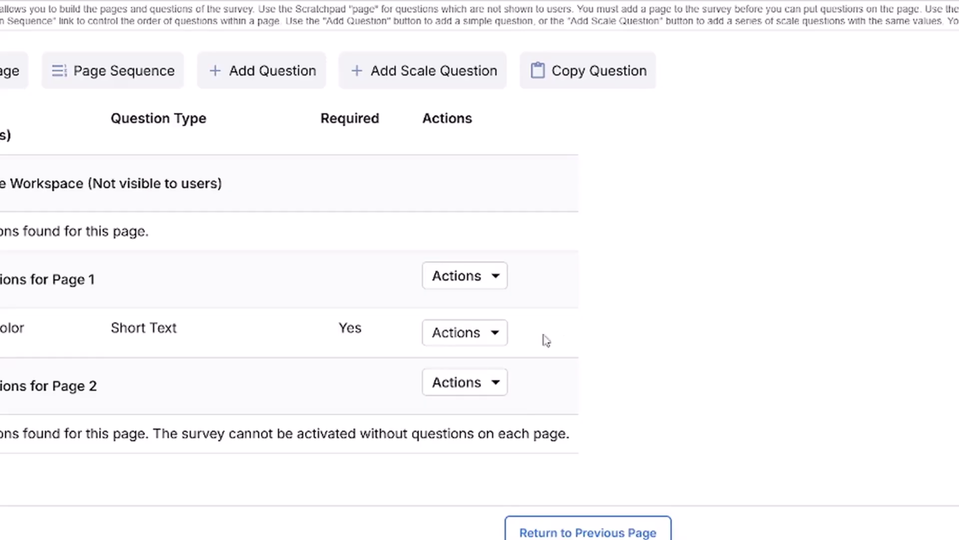
Step: Review the actions available for the Favorite Color question, and return to the survey list in Surveys Manager
left_click(495, 335)
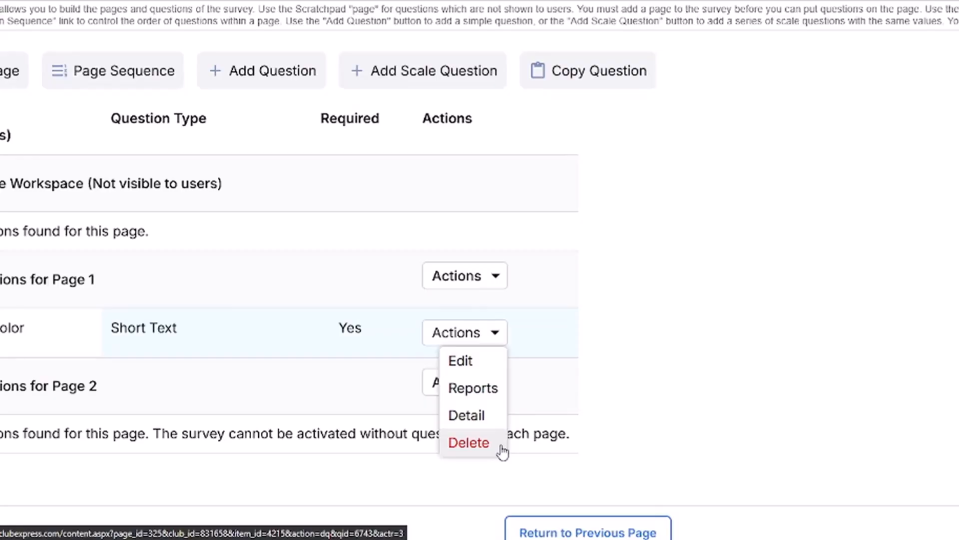
left_click(613, 454)
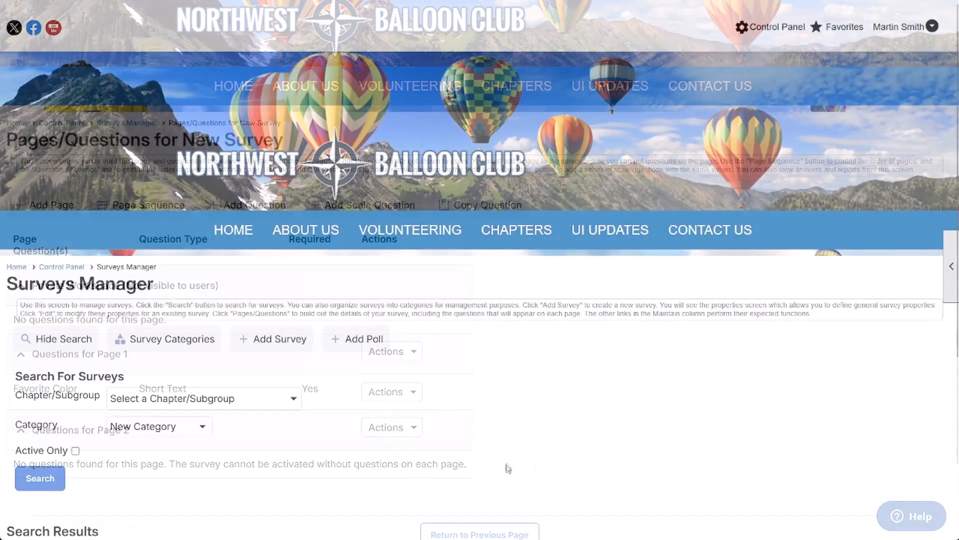
scroll(523, 444, "down", 2)
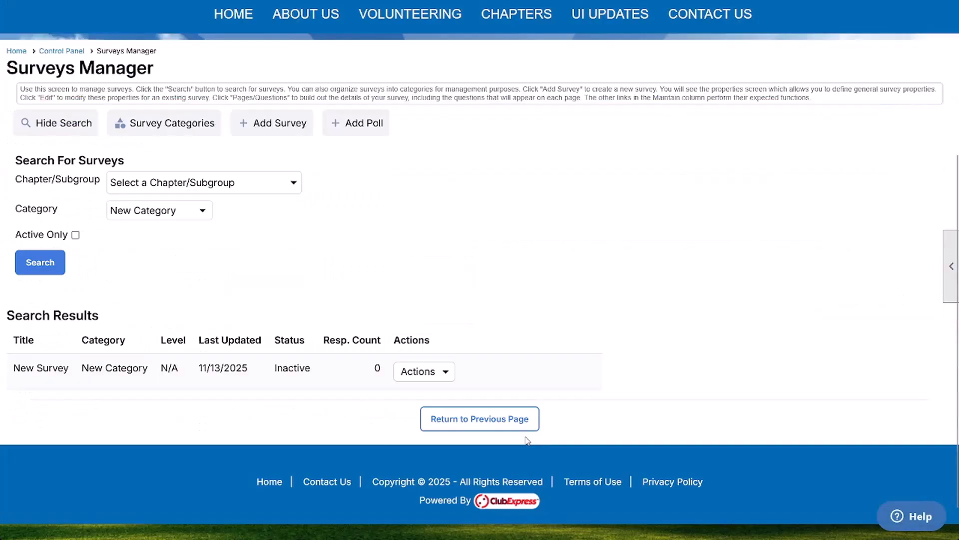
Step: Edit New Survey to set its status to Test Mode, and check which actions it offers
left_click(429, 372)
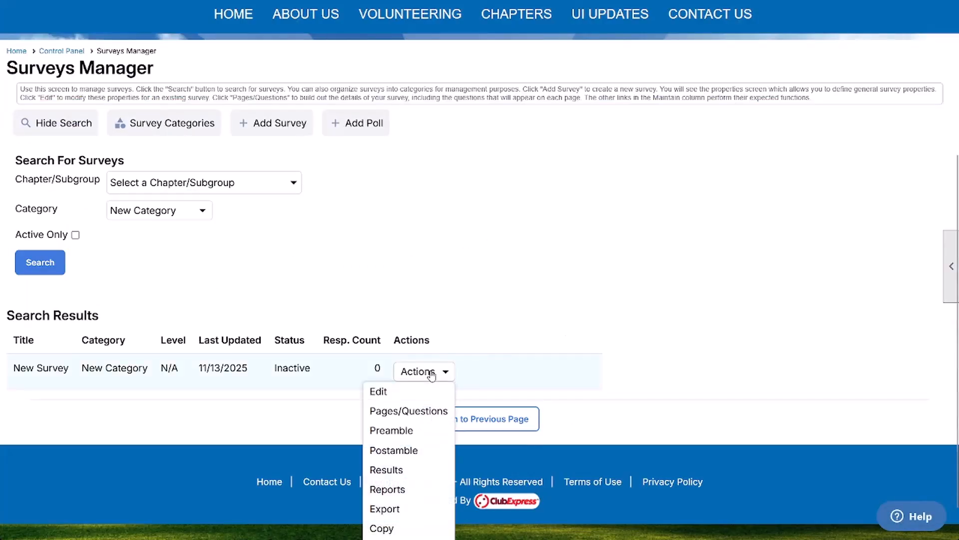
left_click(409, 394)
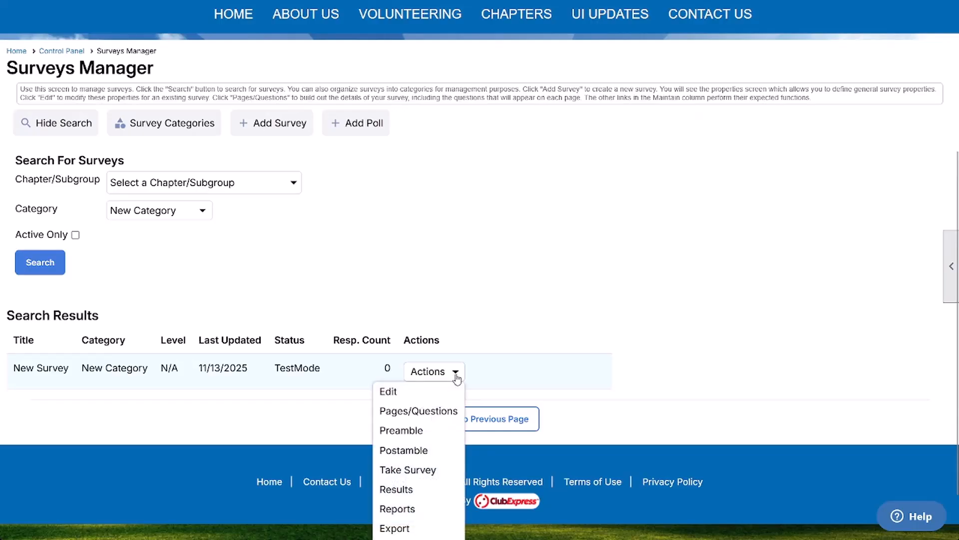
scroll(456, 379, "down", 1)
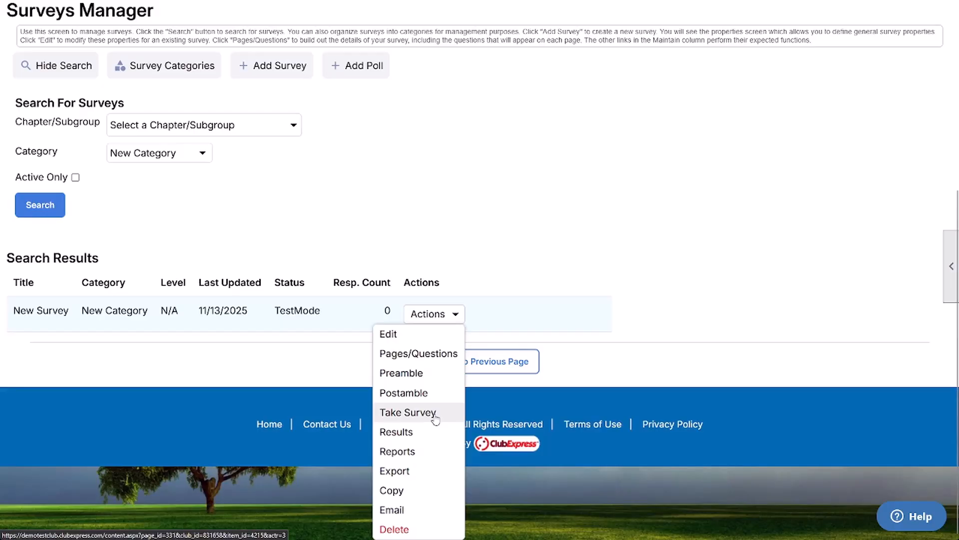
Step: Set the status of New Survey to Active and save the survey
left_click(424, 334)
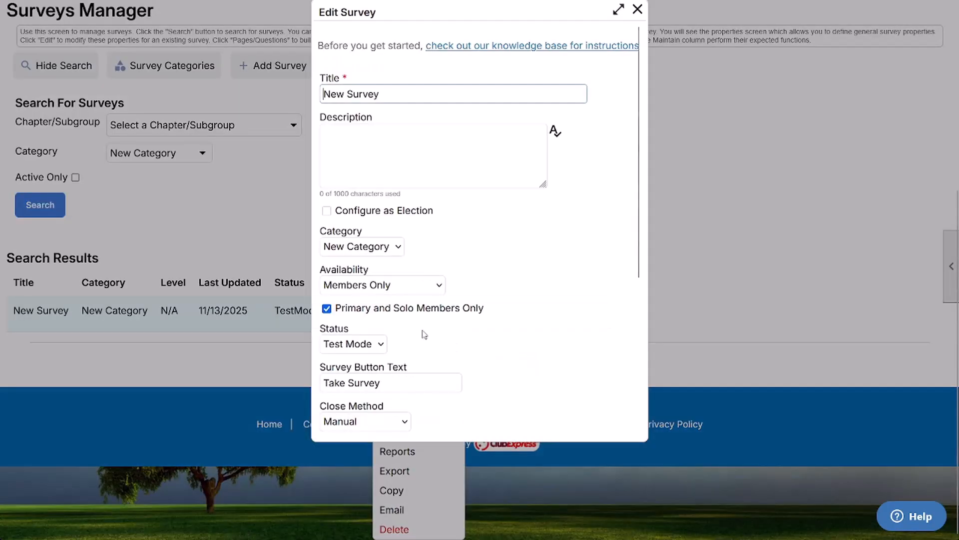
scroll(526, 308, "down", 1)
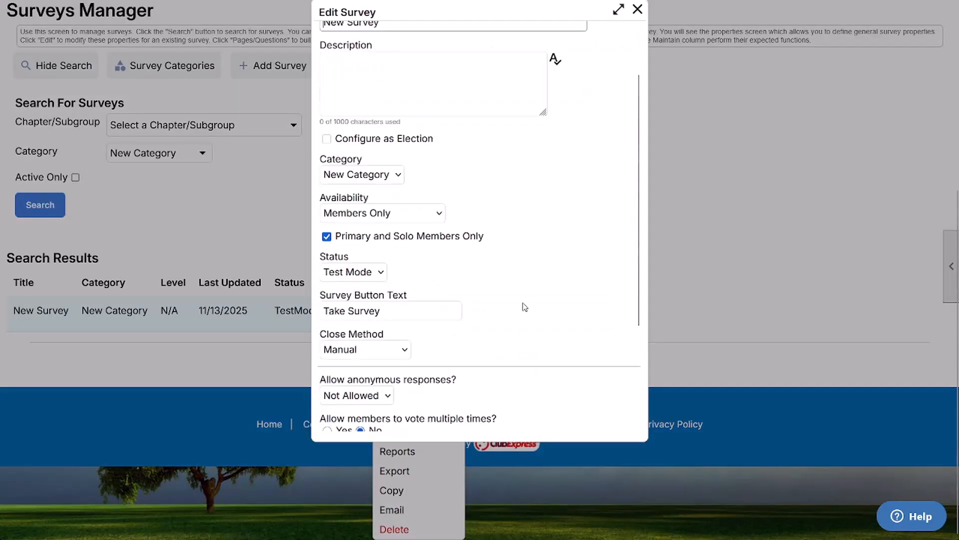
left_click(374, 276)
left_click(367, 298)
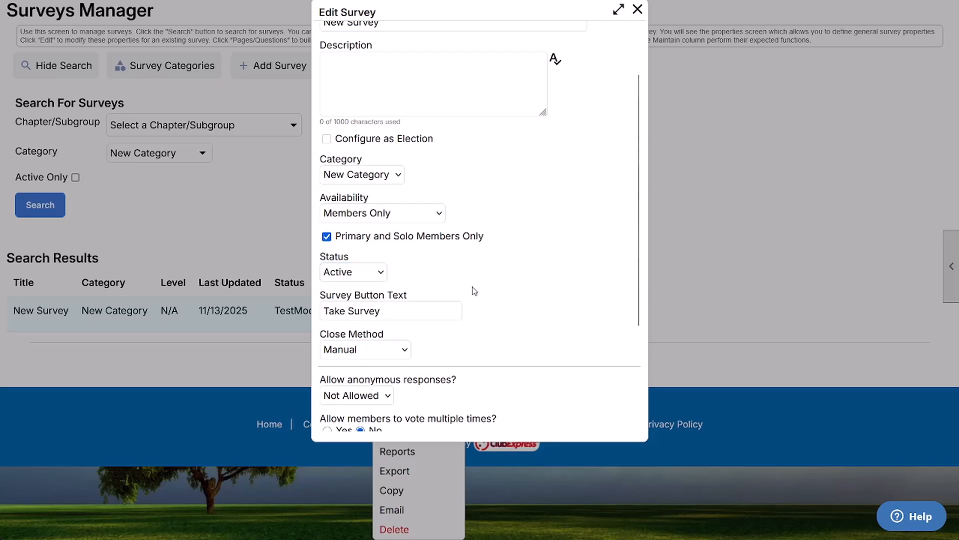
scroll(473, 288, "down", 2)
left_click(446, 411)
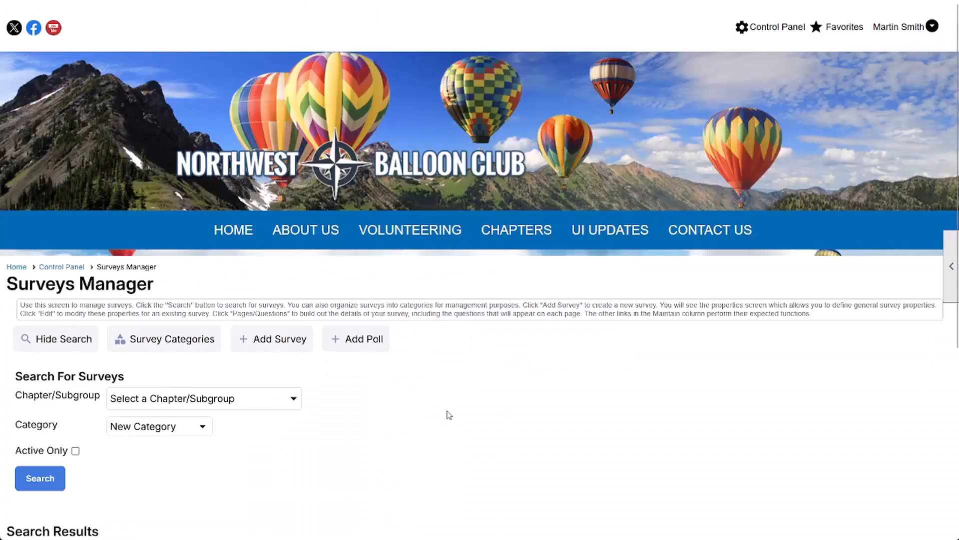
Step: Set the status of New Survey to Closed and save the survey
scroll(447, 412, "down", 3)
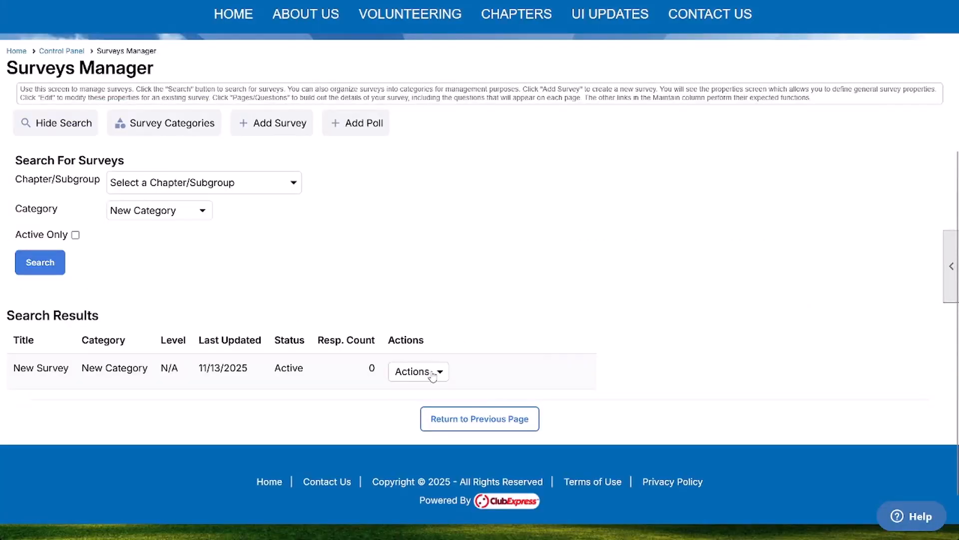
left_click(433, 376)
scroll(500, 377, "down", 1)
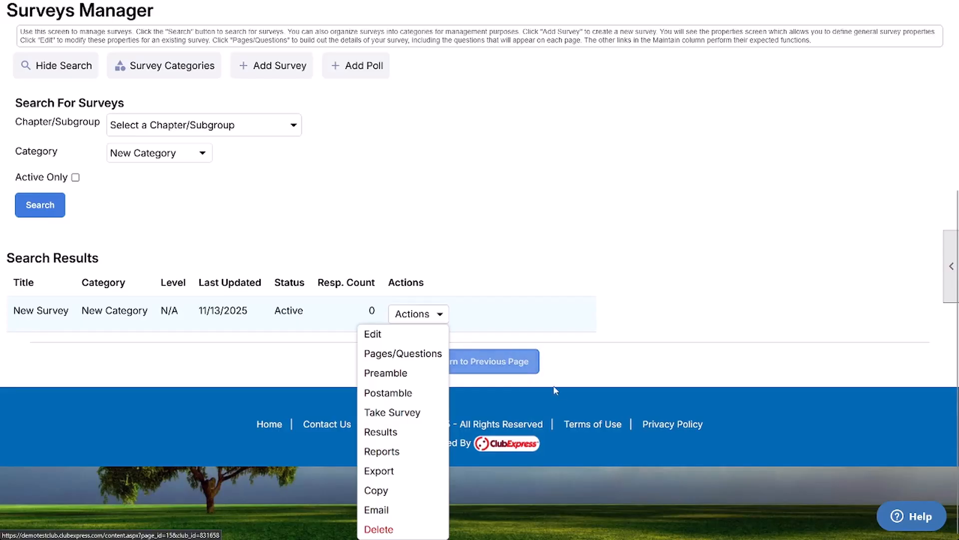
left_click(400, 340)
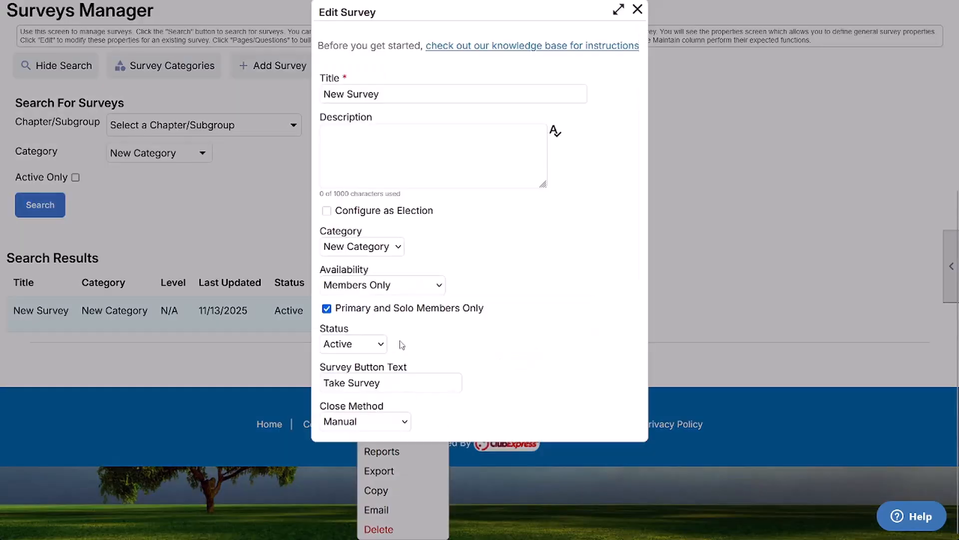
left_click(368, 344)
left_click(367, 419)
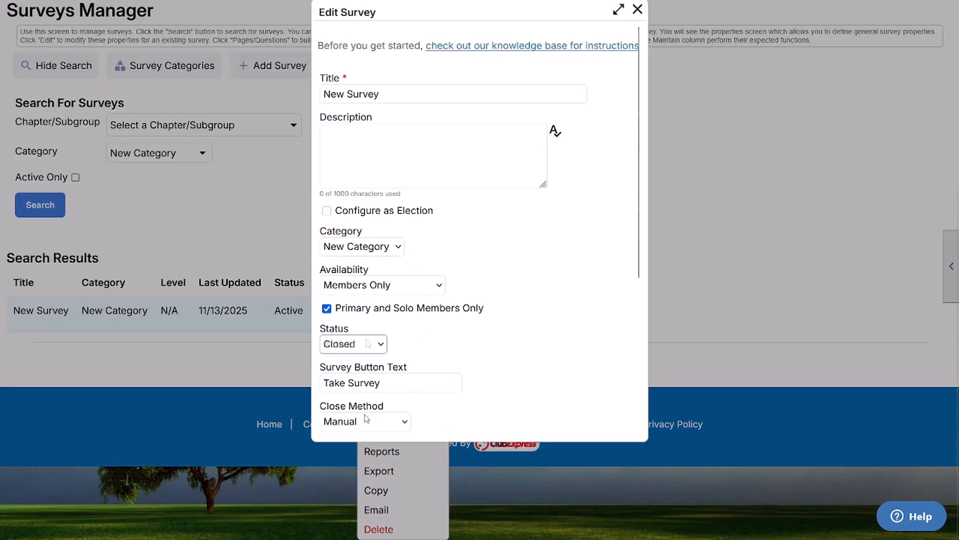
scroll(525, 380, "down", 4)
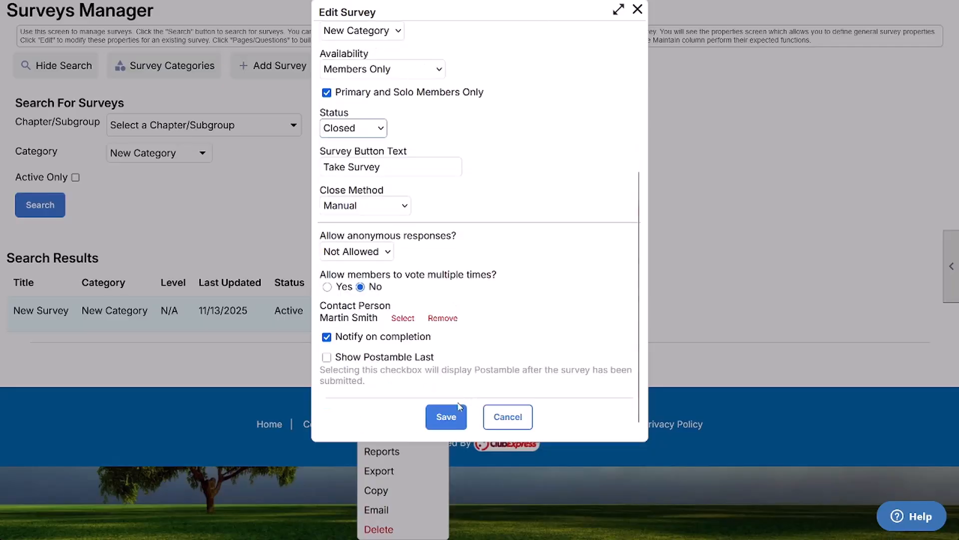
left_click(454, 407)
Step: Open the results of New Survey from its available actions
scroll(439, 468, "down", 3)
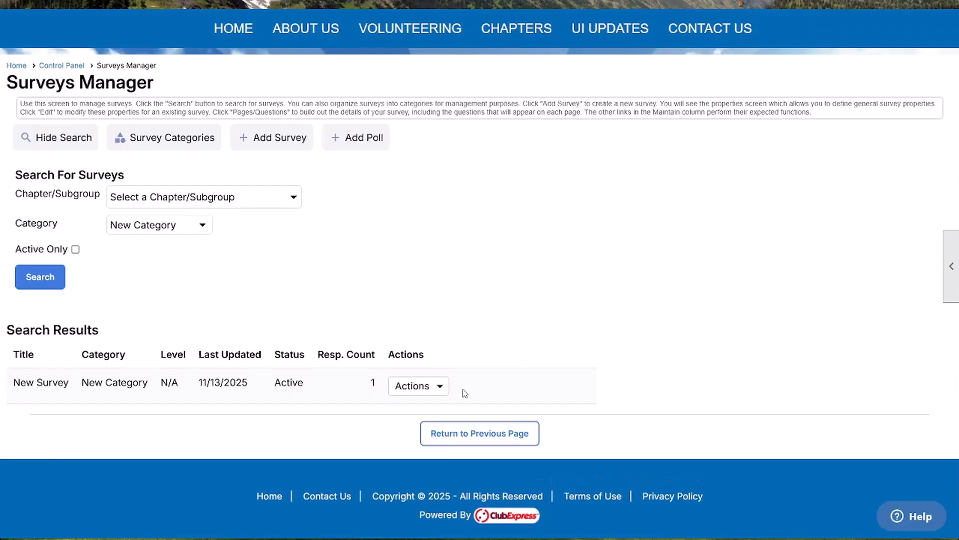
scroll(463, 388, "down", 1)
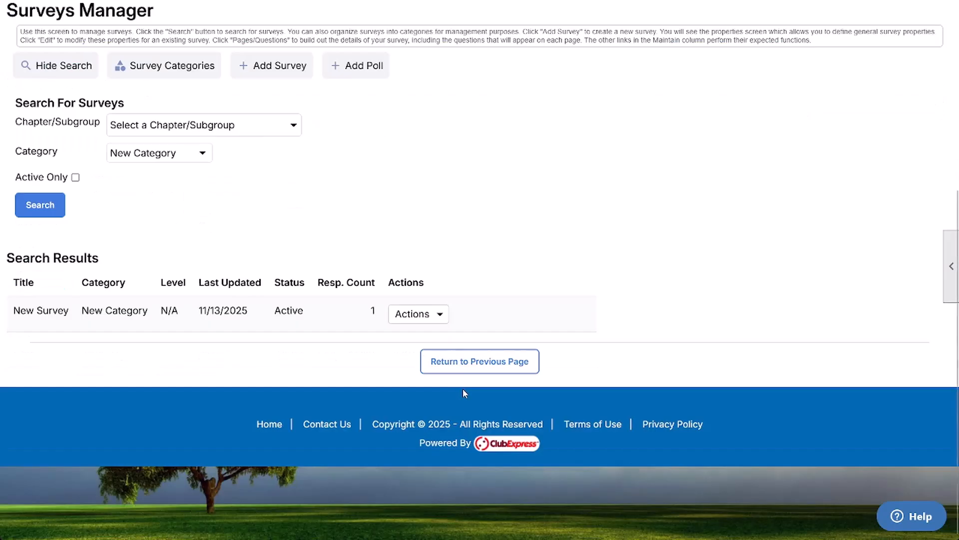
left_click(436, 315)
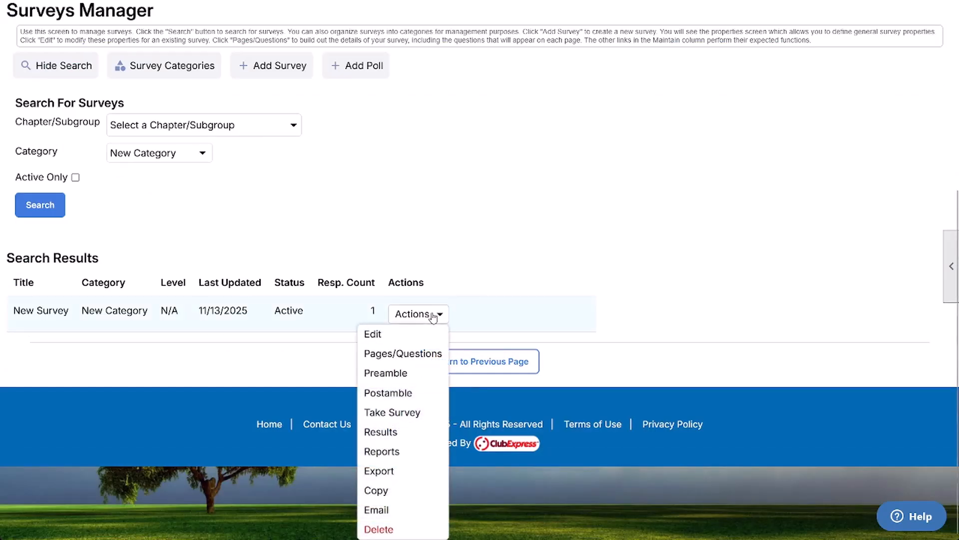
left_click(423, 440)
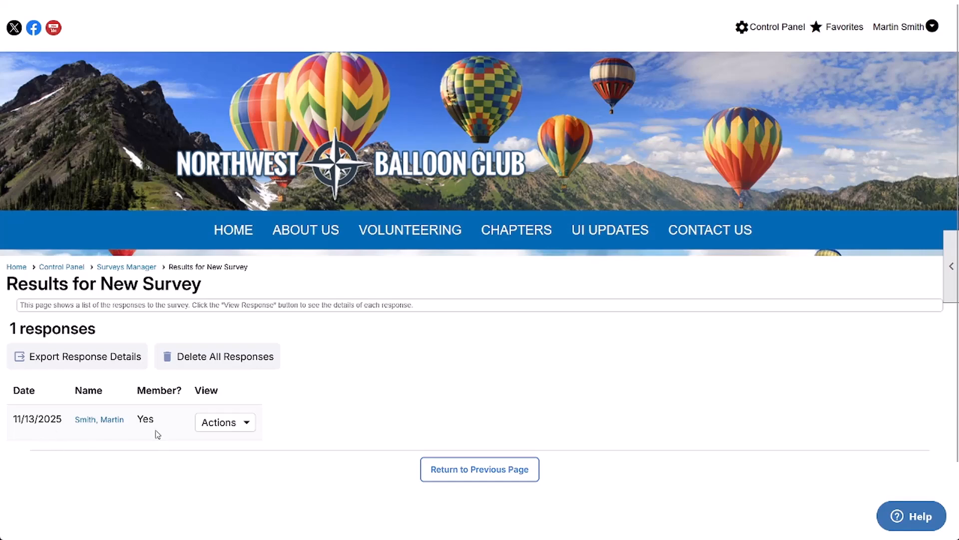
Step: View the details of the member's response to New Survey, and close them
left_click(238, 424)
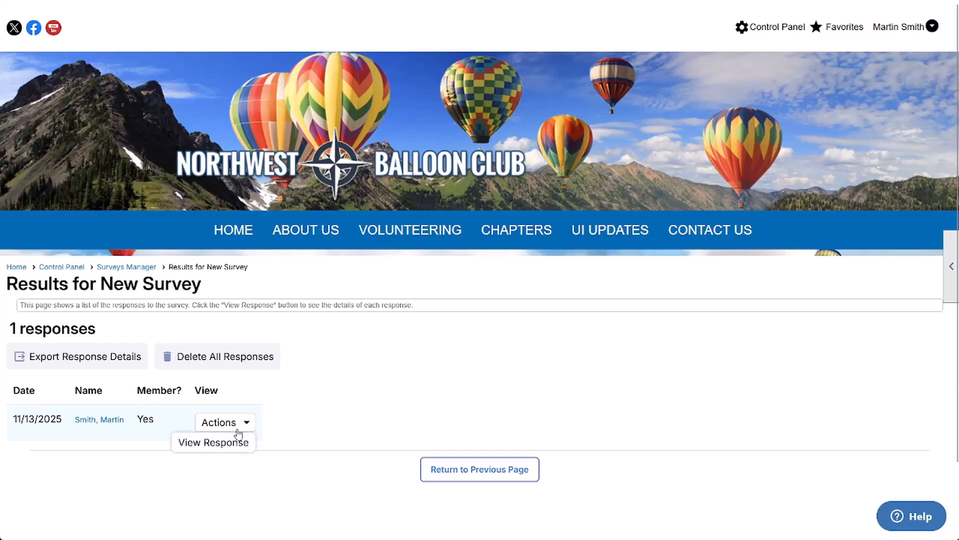
left_click(235, 443)
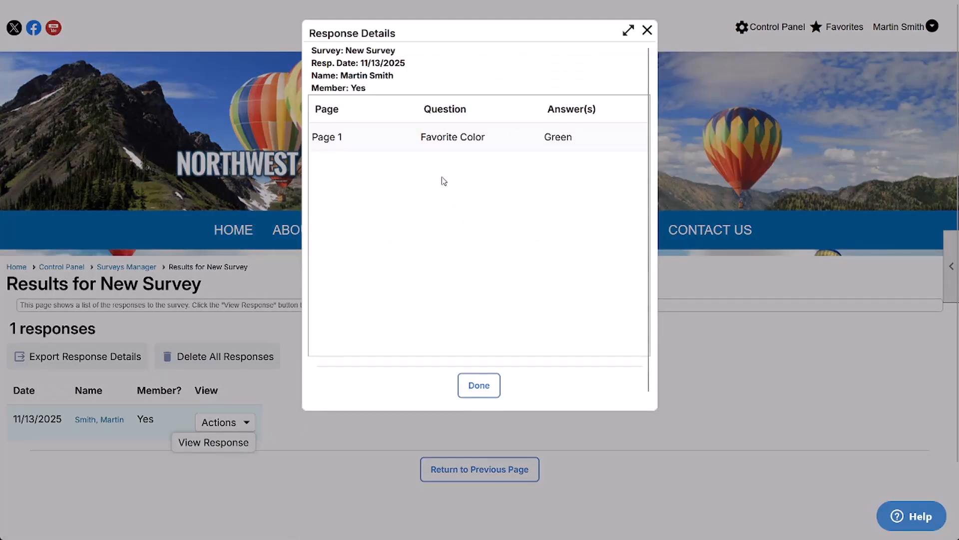
left_click(484, 392)
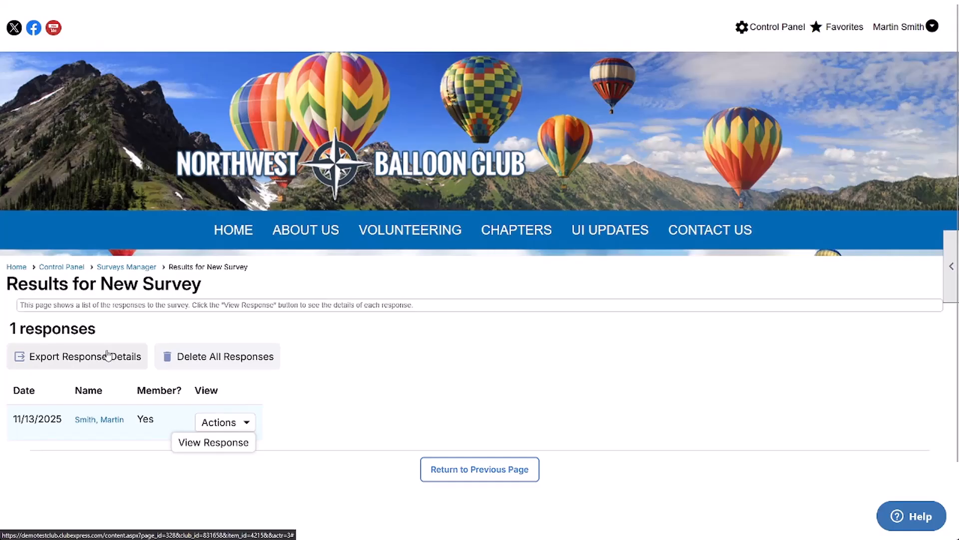
left_click(510, 368)
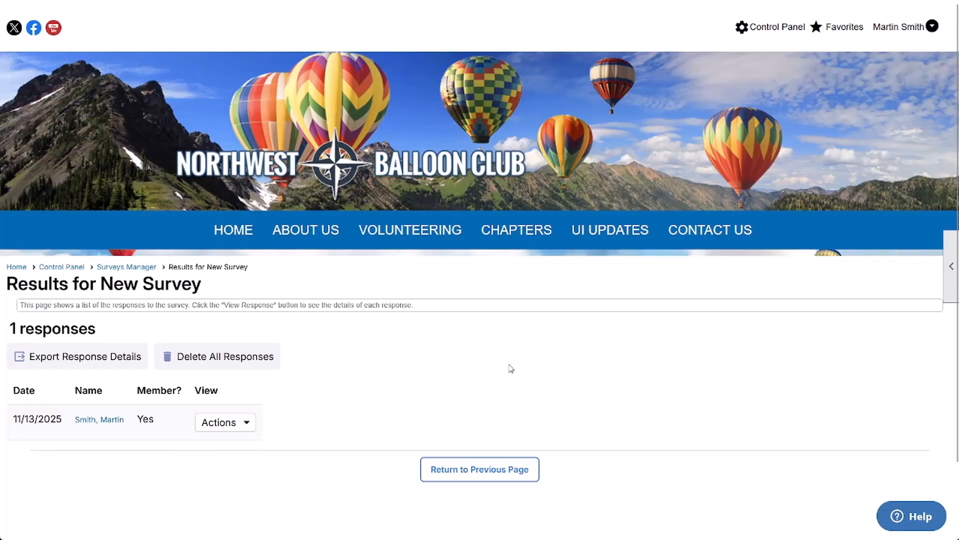
Step: Start deleting all responses to New Survey and cancel at the confirmation
left_click(258, 362)
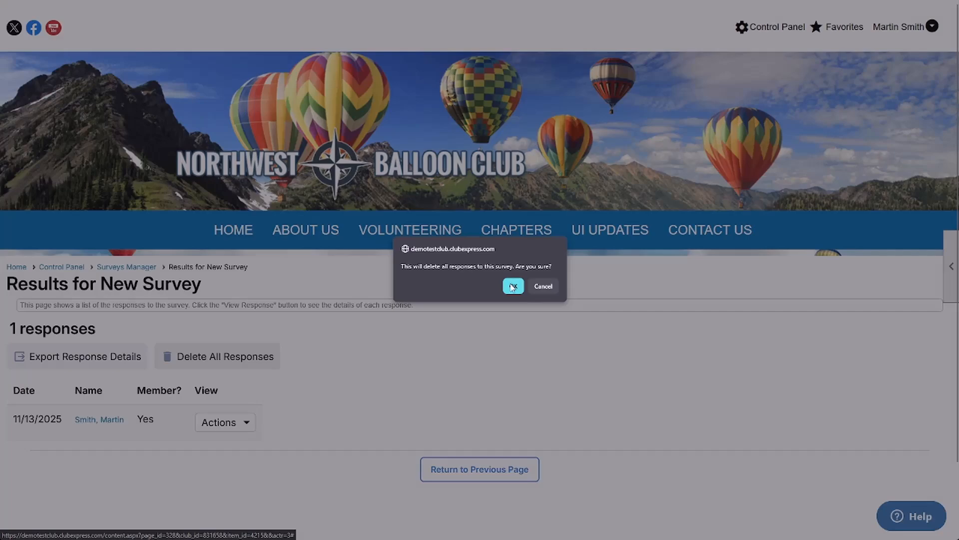
left_click(538, 290)
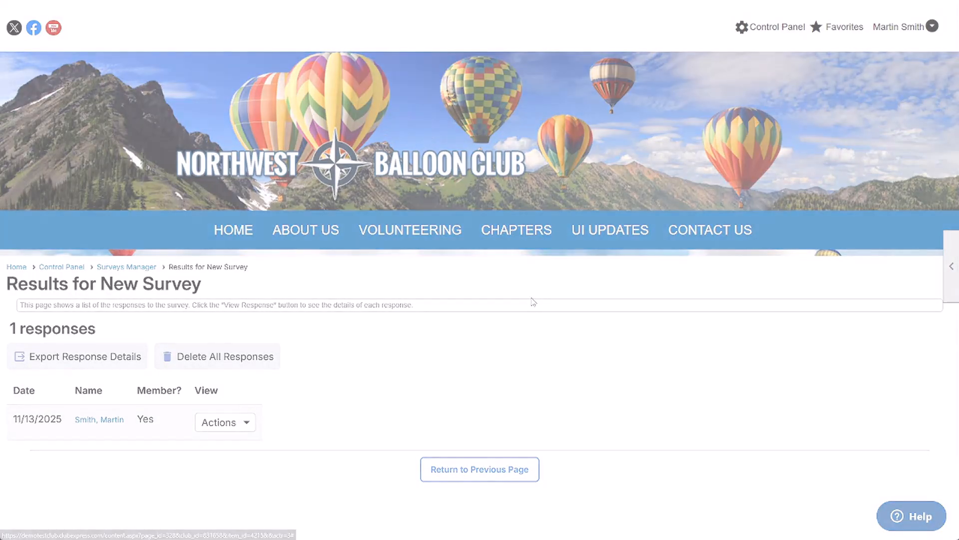